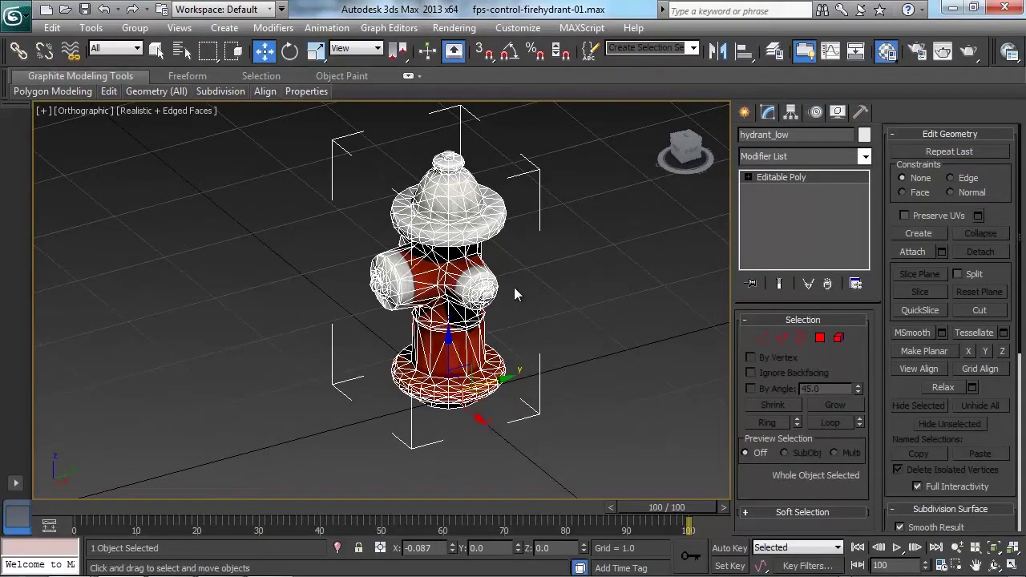
pyautogui.keyDown('alt'); pyautogui.moveTo(515, 290); pyautogui.dragTo(570, 291, button='middle'); pyautogui.keyUp('alt')
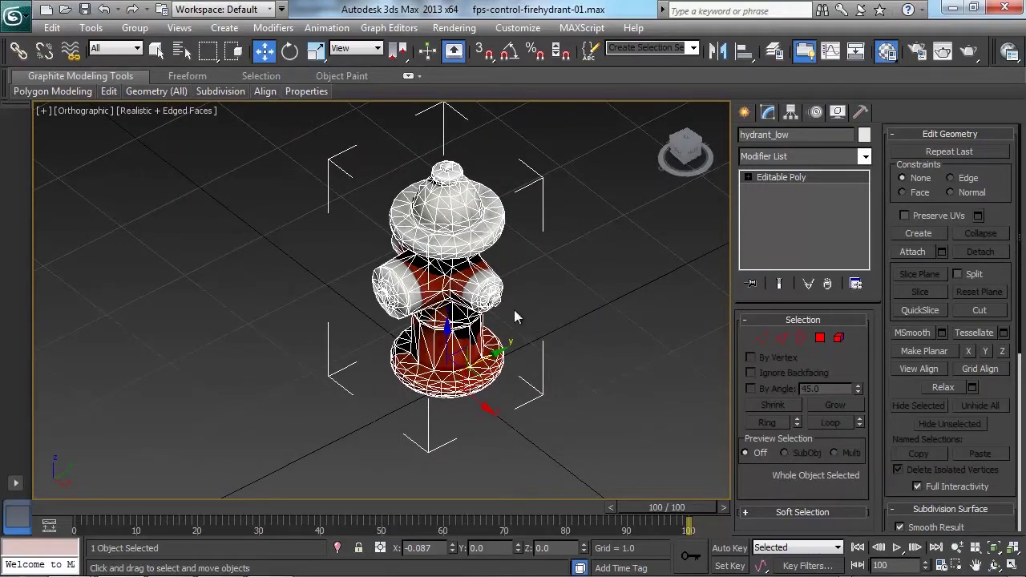
pyautogui.keyDown('alt'); pyautogui.moveTo(514, 310); pyautogui.dragTo(565, 272, button='middle'); pyautogui.keyUp('alt')
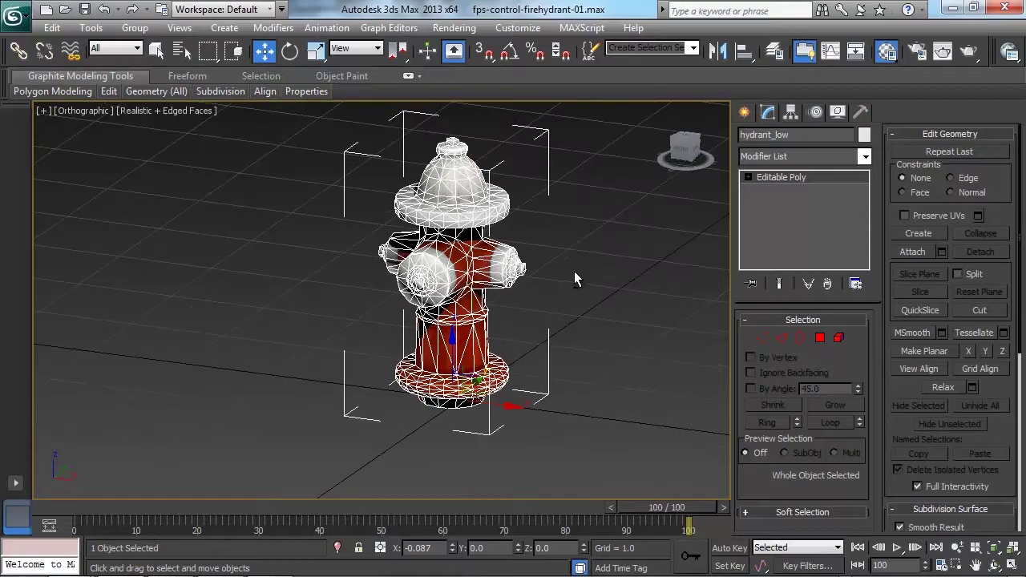
pyautogui.scroll(4, 565, 279)
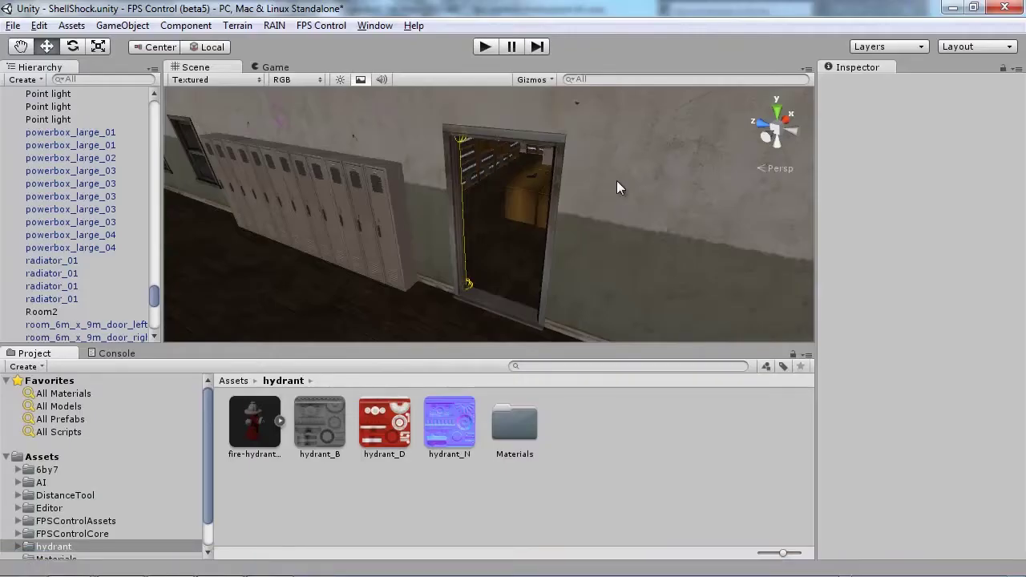
# Switch to Unity, select the DistanceTool object and examine its height measurement along the doorway frame beside the lockers.
pyautogui.keyDown('alt'); pyautogui.moveTo(616, 181); pyautogui.dragTo(620, 210); pyautogui.keyUp('alt')
pyautogui.moveTo(632, 209); pyautogui.dragTo(641, 217, button='middle')
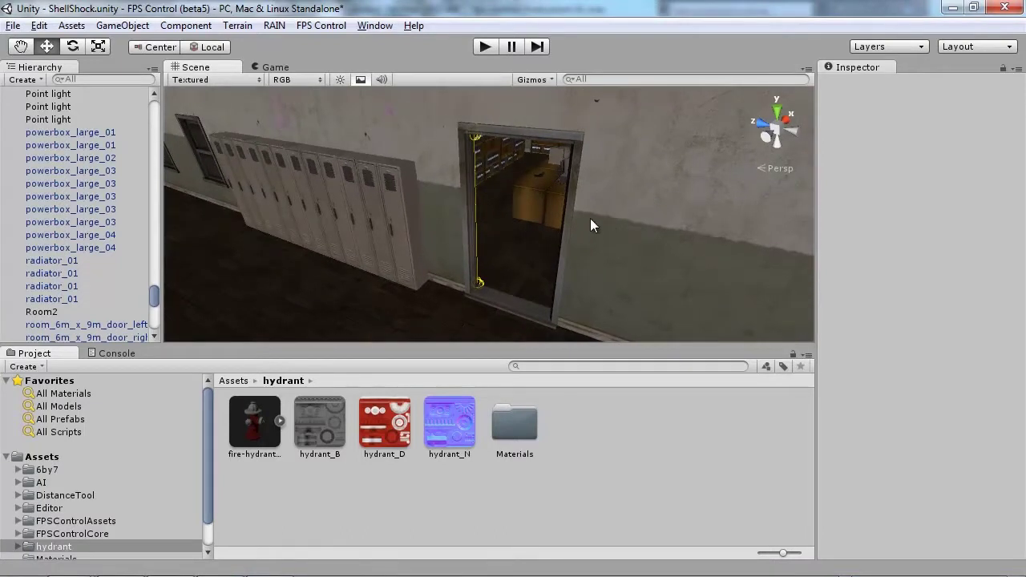
pyautogui.moveTo(590, 222)
pyautogui.mouseDown(button='middle')
pyautogui.moveTo(571, 222)
pyautogui.moveTo(587, 226)
pyautogui.mouseUp(button='middle')
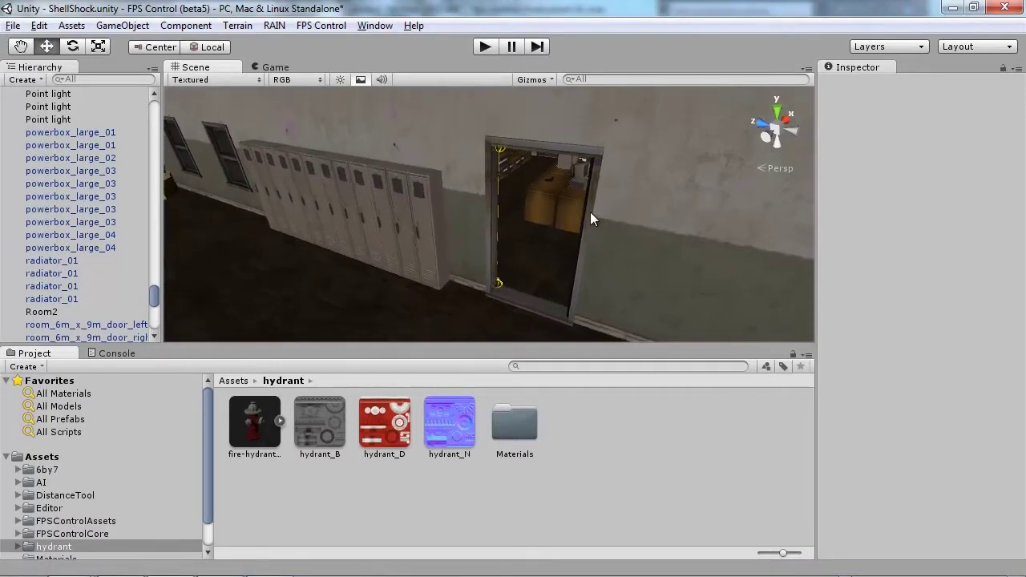
pyautogui.scroll(2, 590, 212)
pyautogui.click(514, 132)
pyautogui.moveTo(551, 160); pyautogui.dragTo(435, 211, button='middle')
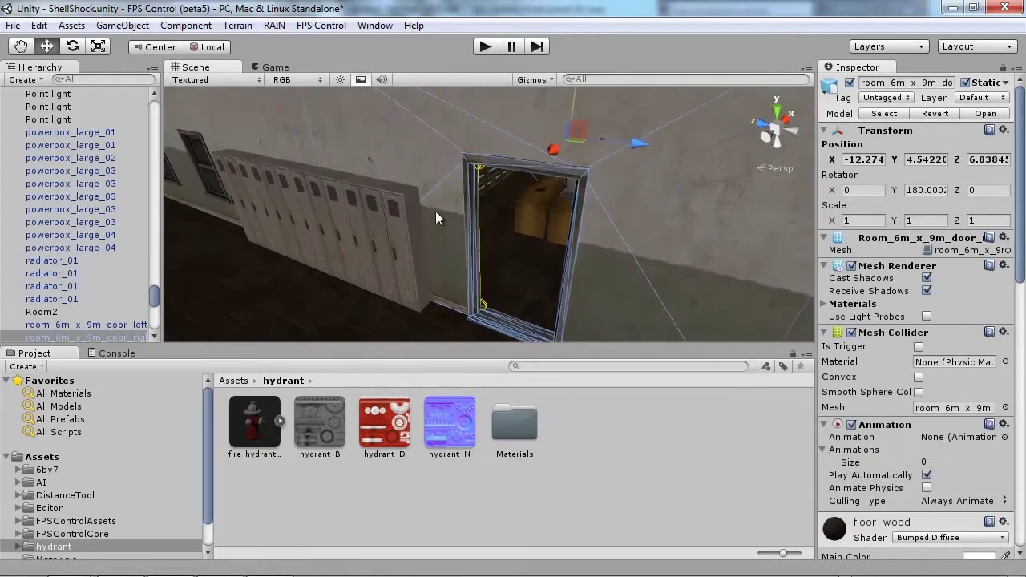
pyautogui.moveTo(152, 299); pyautogui.dragTo(168, 106)
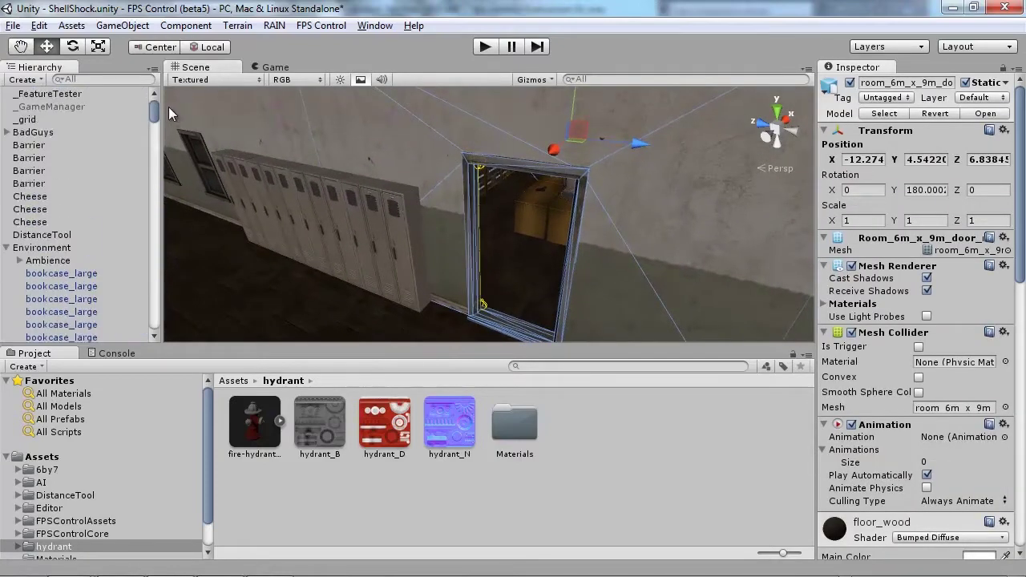
pyautogui.click(42, 236)
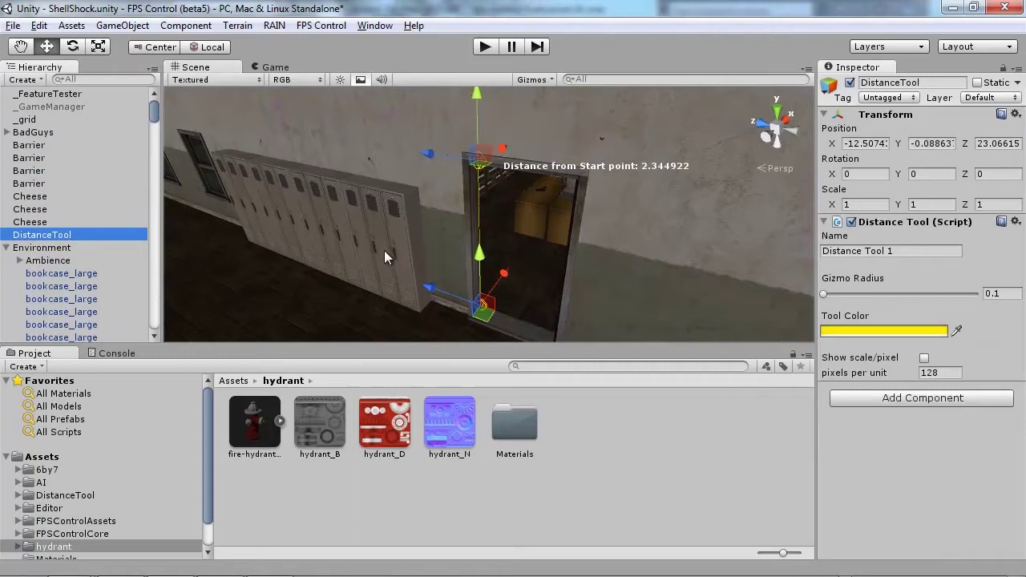
pyautogui.moveTo(497, 241); pyautogui.dragTo(508, 225, button='middle')
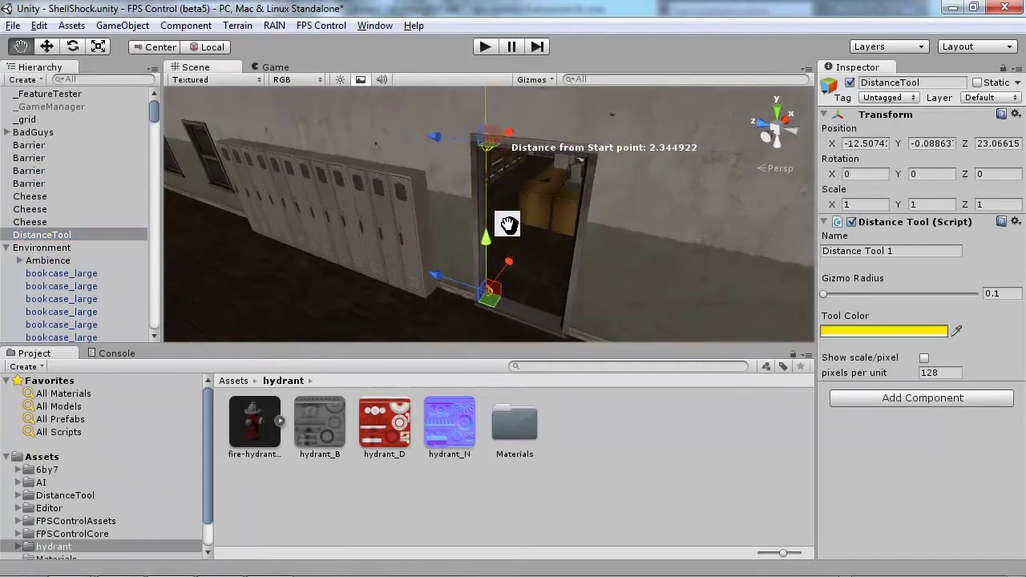
pyautogui.moveTo(484, 242); pyautogui.dragTo(531, 245)
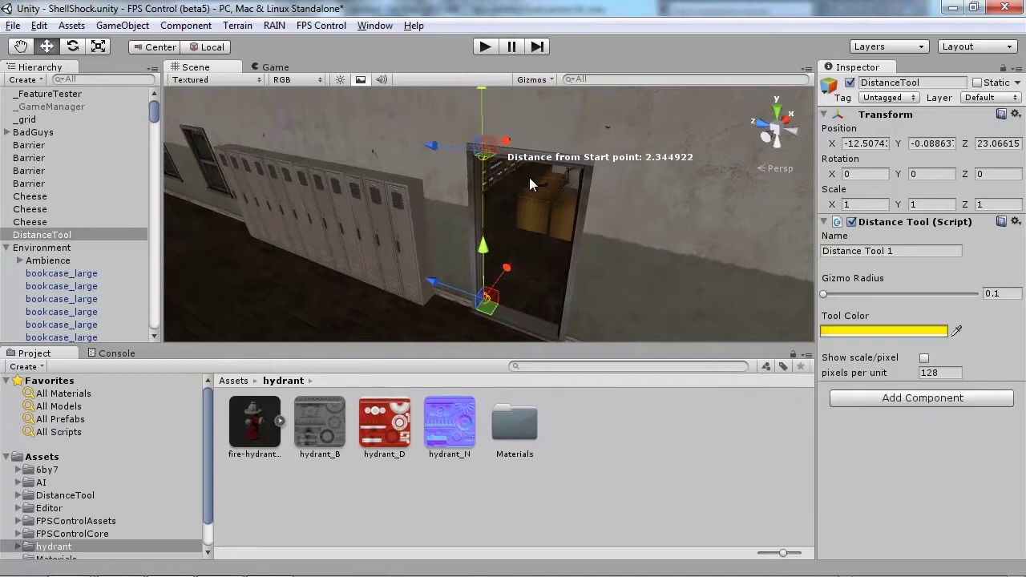
pyautogui.moveTo(529, 177); pyautogui.dragTo(492, 199, button='middle')
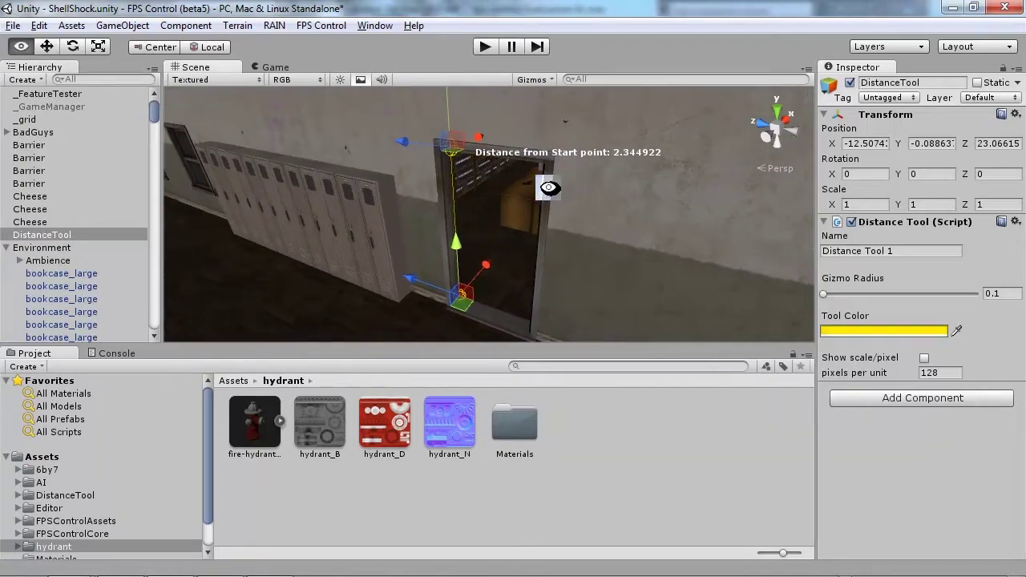
pyautogui.keyDown('alt'); pyautogui.moveTo(545, 190); pyautogui.dragTo(536, 198); pyautogui.keyUp('alt')
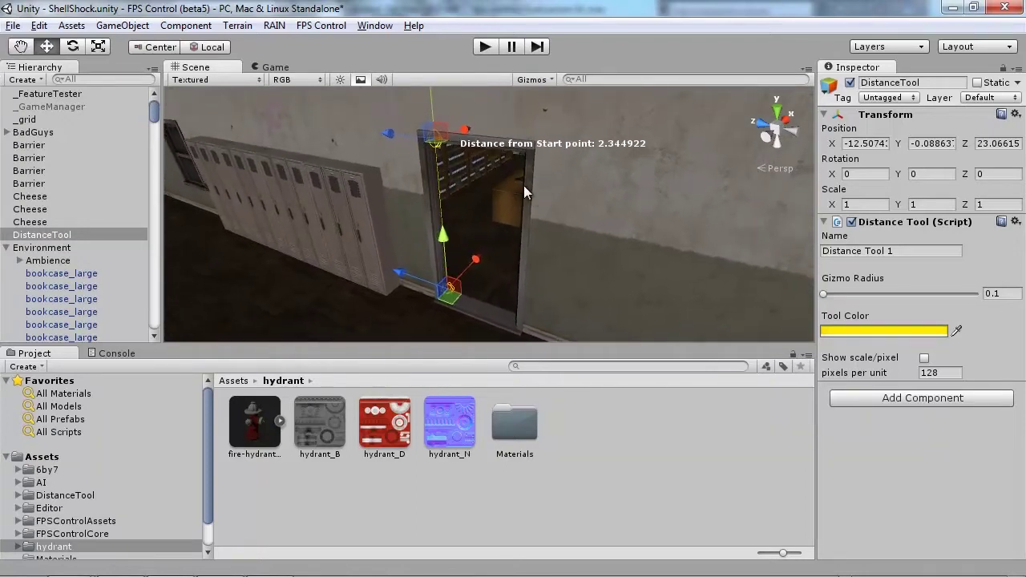
pyautogui.moveTo(468, 204); pyautogui.dragTo(467, 176, button='middle')
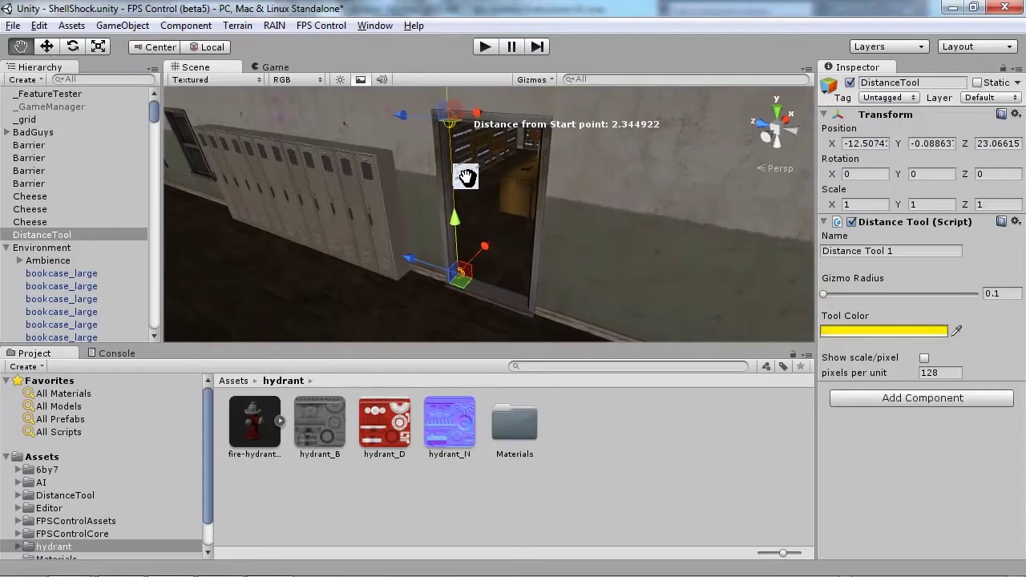
pyautogui.moveTo(401, 258); pyautogui.dragTo(392, 250, button='middle')
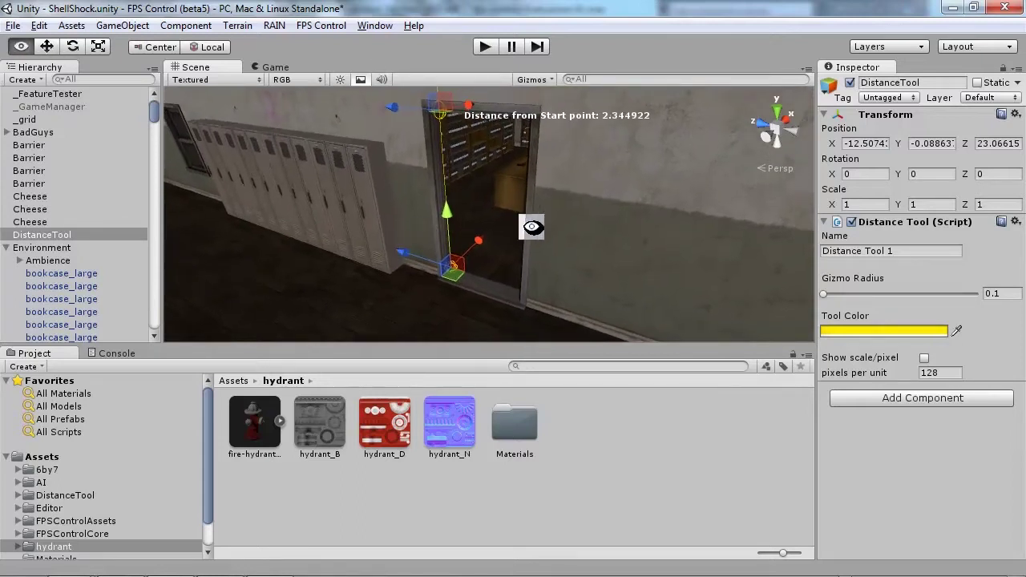
pyautogui.moveTo(531, 226); pyautogui.dragTo(530, 215, button='right')
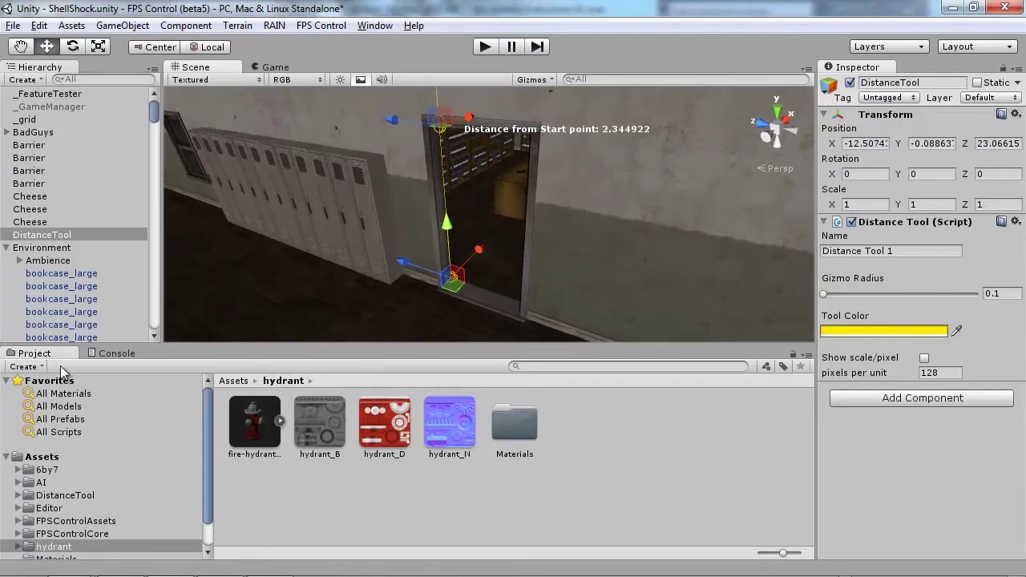
# Create a cube, move it out of the doorway into the corridor and lower it onto the floor.
pyautogui.click(122, 24)
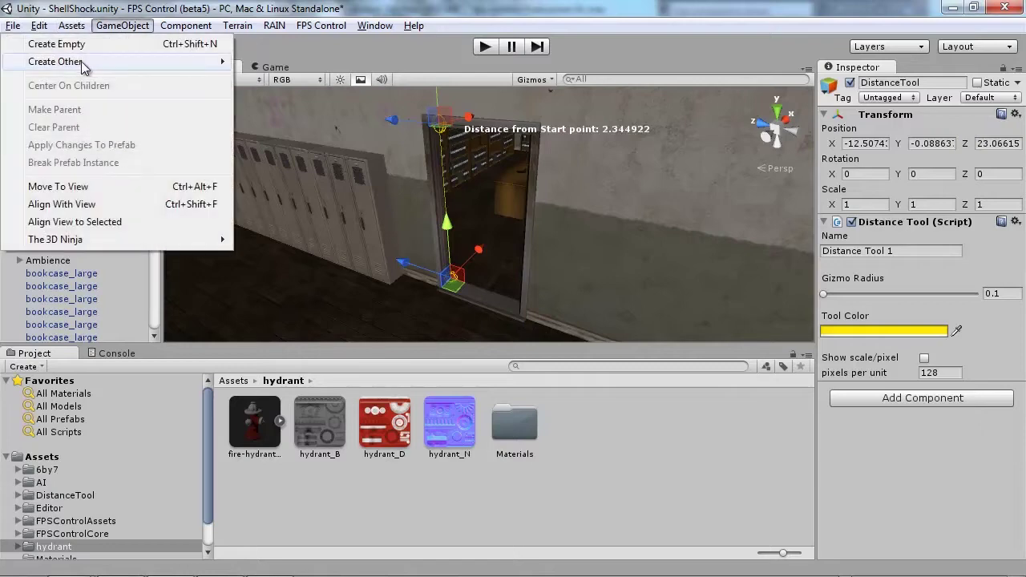
pyautogui.moveTo(80, 64)
pyautogui.click(313, 233)
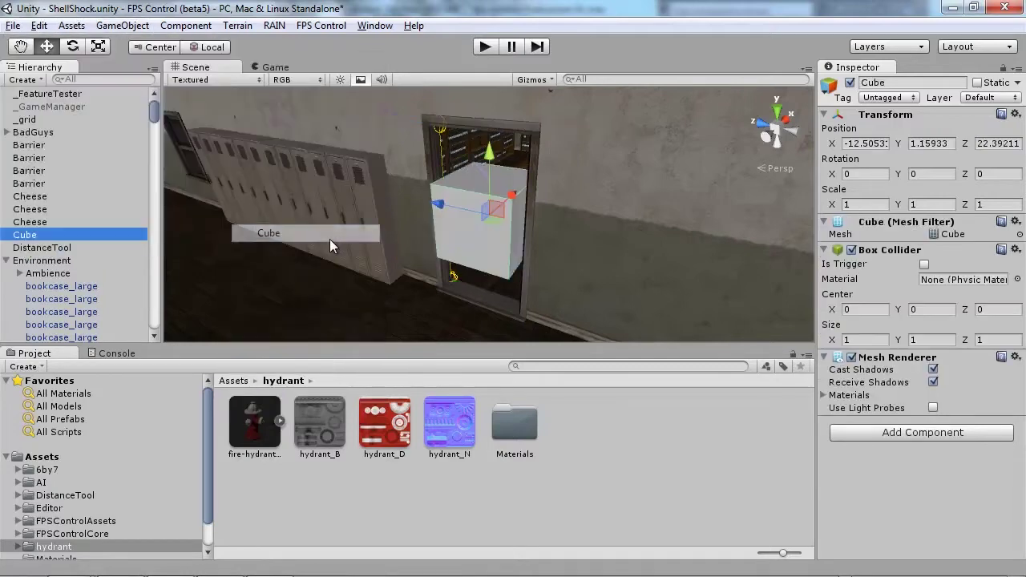
pyautogui.press('f')
pyautogui.moveTo(522, 164); pyautogui.dragTo(479, 179)
pyautogui.moveTo(480, 179); pyautogui.dragTo(488, 148, button='middle')
pyautogui.moveTo(445, 125); pyautogui.dragTo(431, 201)
pyautogui.moveTo(511, 199); pyautogui.dragTo(506, 201, button='middle')
pyautogui.moveTo(507, 200)
pyautogui.keyDown('alt'); pyautogui.mouseDown()
pyautogui.moveTo(563, 222)
pyautogui.moveTo(660, 167)
pyautogui.moveTo(524, 197)
pyautogui.mouseUp(); pyautogui.keyUp('alt')
pyautogui.keyDown('alt'); pyautogui.moveTo(466, 168); pyautogui.dragTo(500, 194); pyautogui.keyUp('alt')
# Duplicate the cube twice, stack the copies upward, and flatten the topmost one to a Y scale of about 0.4.
pyautogui.hotkey('ctrl', 'd')
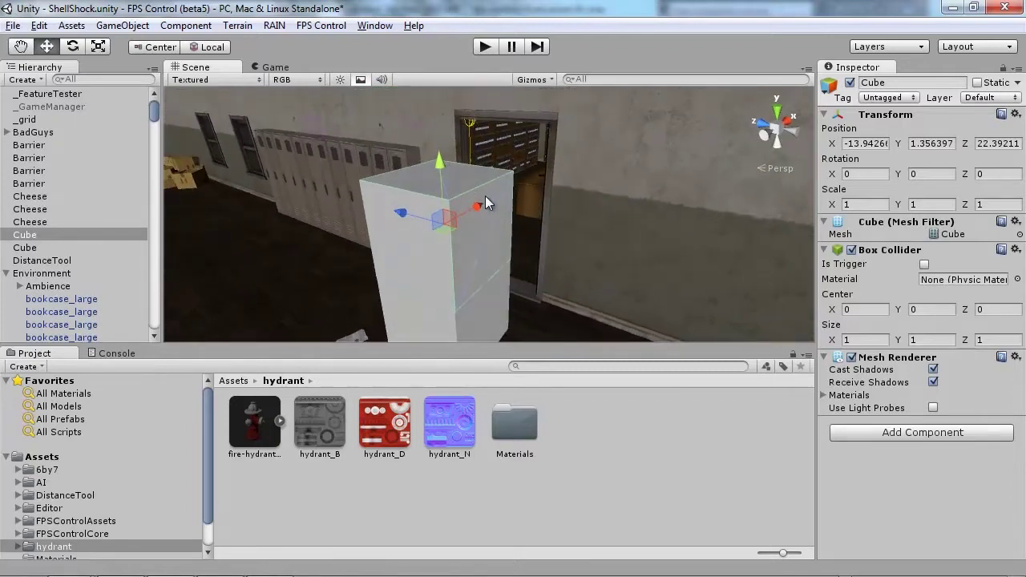
pyautogui.hotkey('ctrl', 'd')
pyautogui.moveTo(436, 180); pyautogui.dragTo(435, 155)
pyautogui.click(432, 238)
pyautogui.press('r')
pyautogui.press('w')
# Check each cube in the stack and compare the stack with the DistanceTool measurement at the doorway.
pyautogui.moveTo(487, 223); pyautogui.dragTo(396, 194, button='middle')
pyautogui.click(398, 220)
pyautogui.click(407, 263)
pyautogui.click(384, 186)
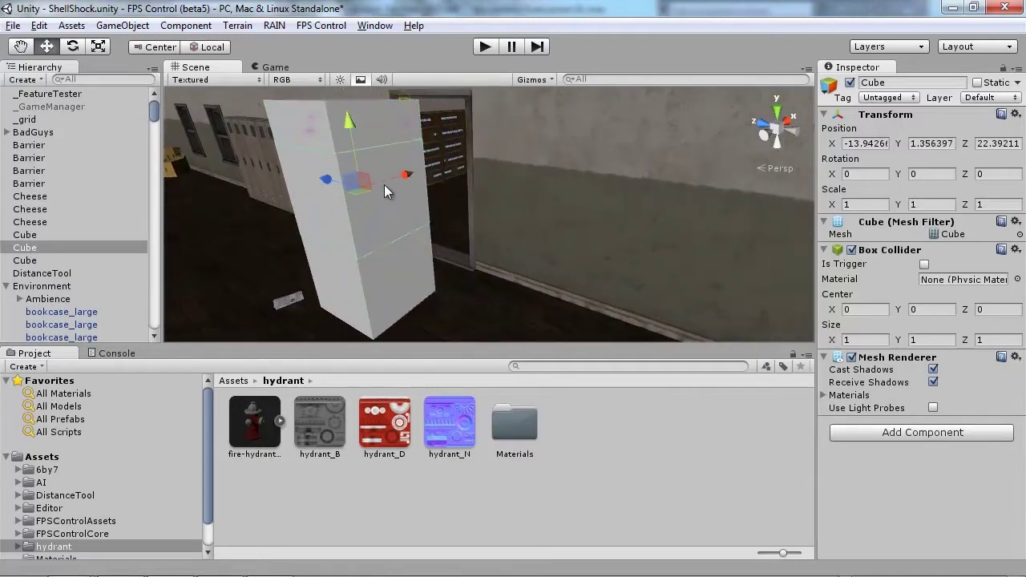
pyautogui.click(371, 121)
pyautogui.keyDown('alt'); pyautogui.moveTo(421, 201); pyautogui.dragTo(383, 255); pyautogui.keyUp('alt')
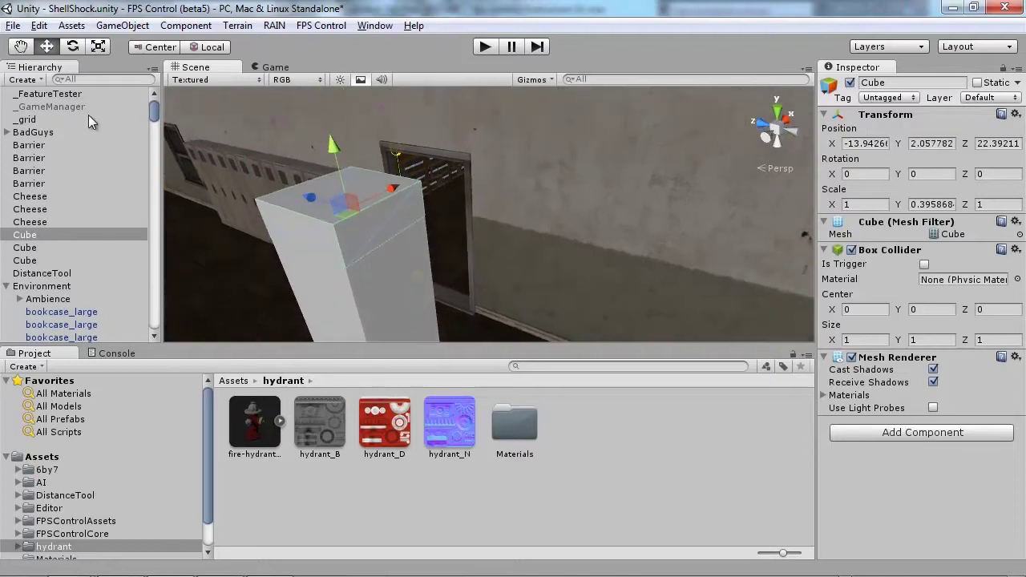
pyautogui.click(37, 273)
pyautogui.keyDown('alt'); pyautogui.moveTo(517, 198); pyautogui.dragTo(423, 275); pyautogui.keyUp('alt')
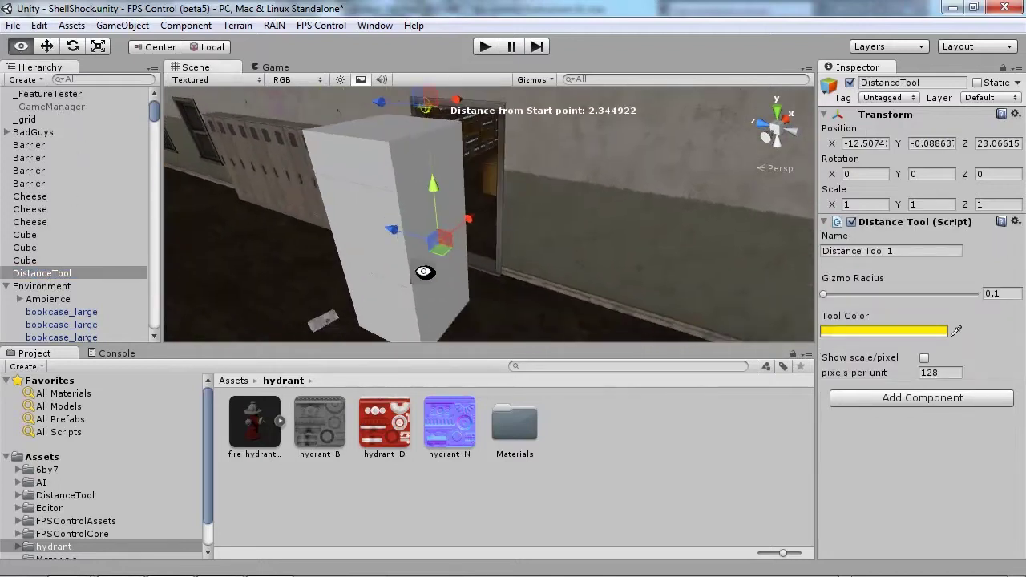
# Select all three stacked cubes and delete them from the scene.
pyautogui.click(24, 234)
pyautogui.keyDown('shift'); pyautogui.click(32, 261); pyautogui.keyUp('shift')
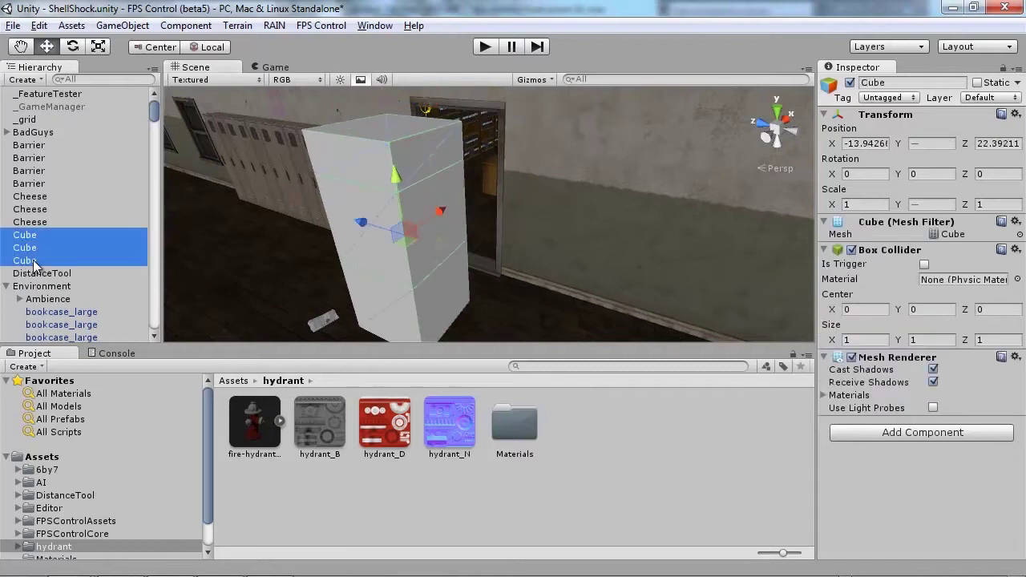
pyautogui.rightClick(34, 264)
pyautogui.click(74, 355)
pyautogui.keyDown('alt'); pyautogui.moveTo(409, 191); pyautogui.dragTo(486, 211); pyautogui.keyUp('alt')
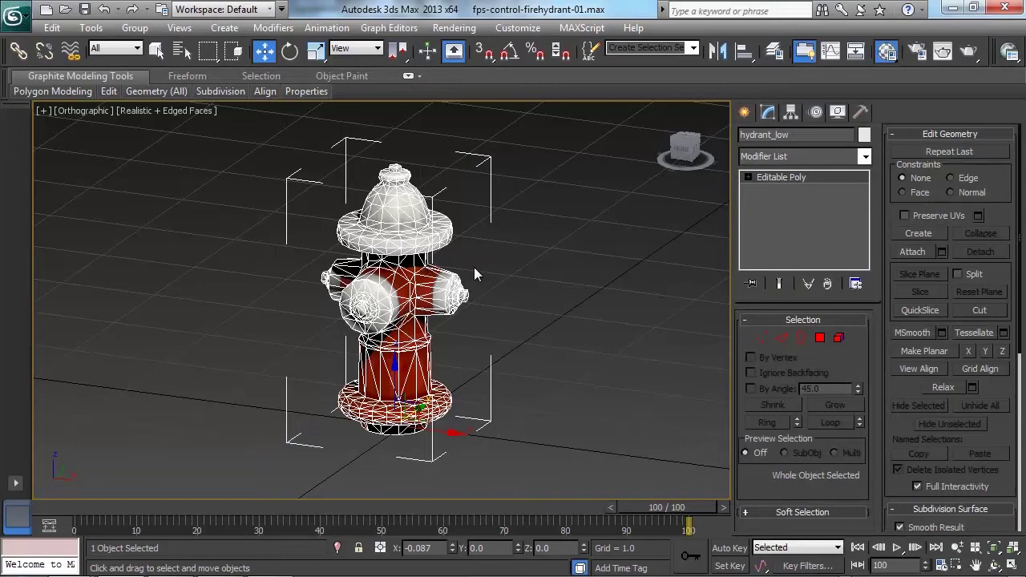
# Switch to 3ds Max, show the hydrant in perspective, and review the Units Setup with generic units kept.
pyautogui.press('p')
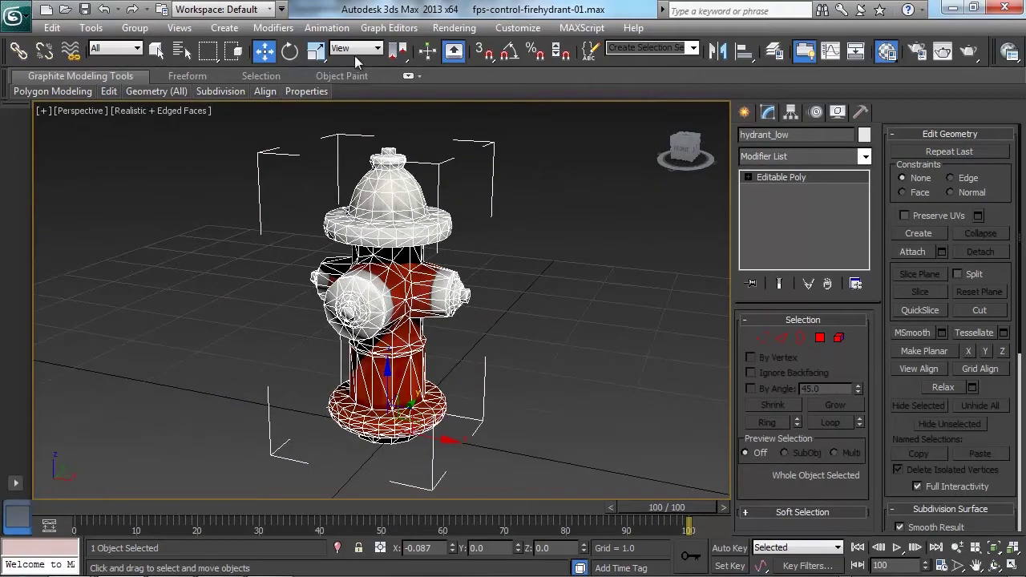
pyautogui.moveTo(451, 235)
pyautogui.keyDown('alt'); pyautogui.mouseDown(button='middle')
pyautogui.moveTo(378, 204)
pyautogui.moveTo(393, 345)
pyautogui.moveTo(504, 294)
pyautogui.moveTo(389, 310)
pyautogui.moveTo(476, 298)
pyautogui.moveTo(476, 310)
pyautogui.moveTo(431, 231)
pyautogui.mouseUp(button='middle'); pyautogui.keyUp('alt')
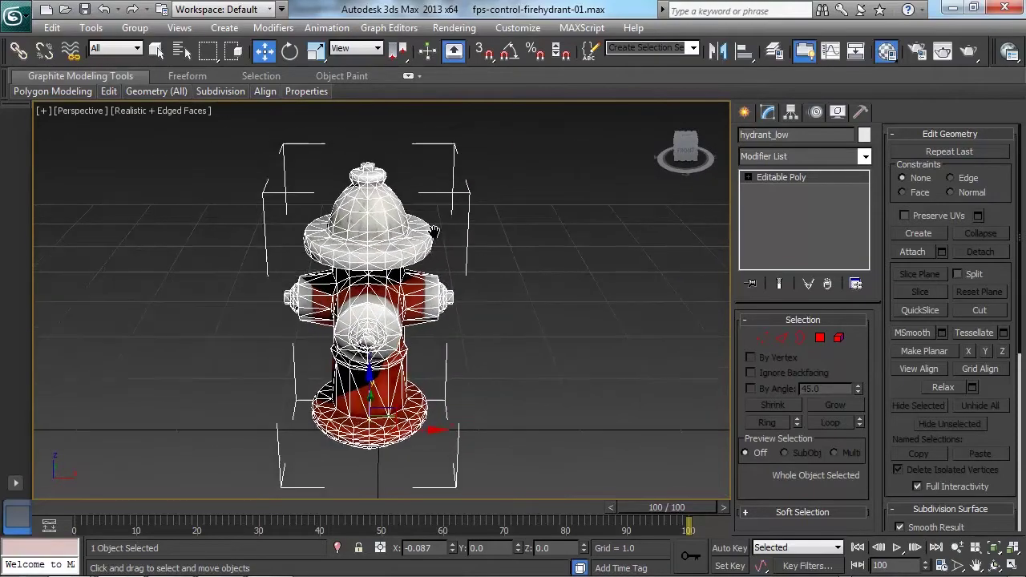
pyautogui.click(521, 29)
pyautogui.click(541, 238)
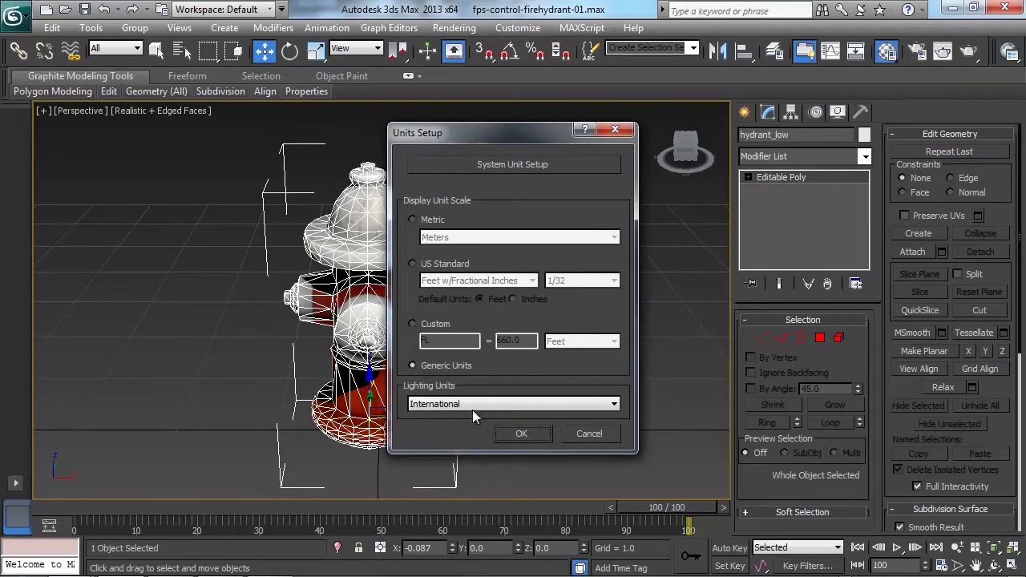
pyautogui.click(522, 432)
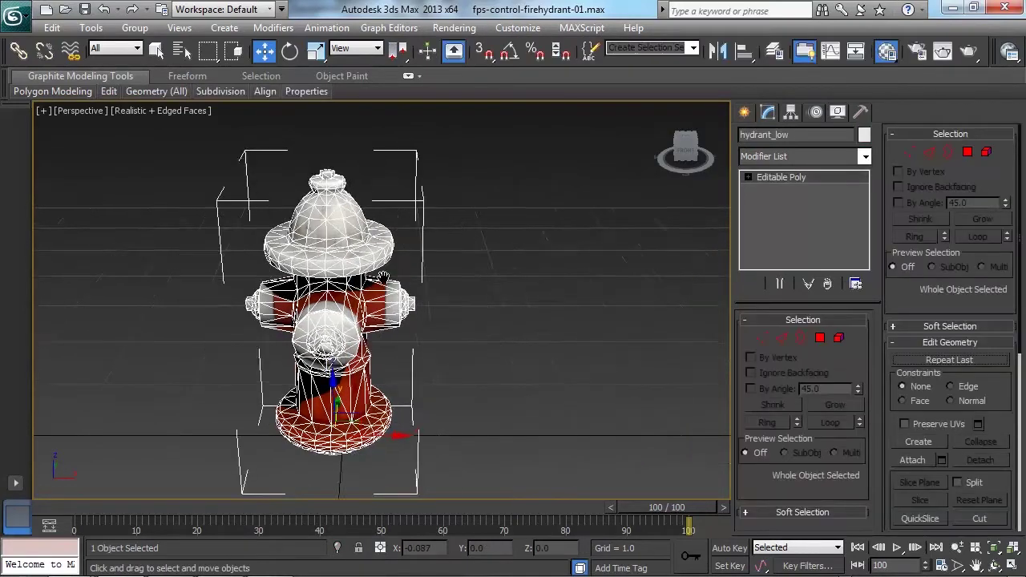
# In the front view, draw a vertical Tape helper about 6.5 units long upward from the ground beside the hydrant.
pyautogui.press('f')
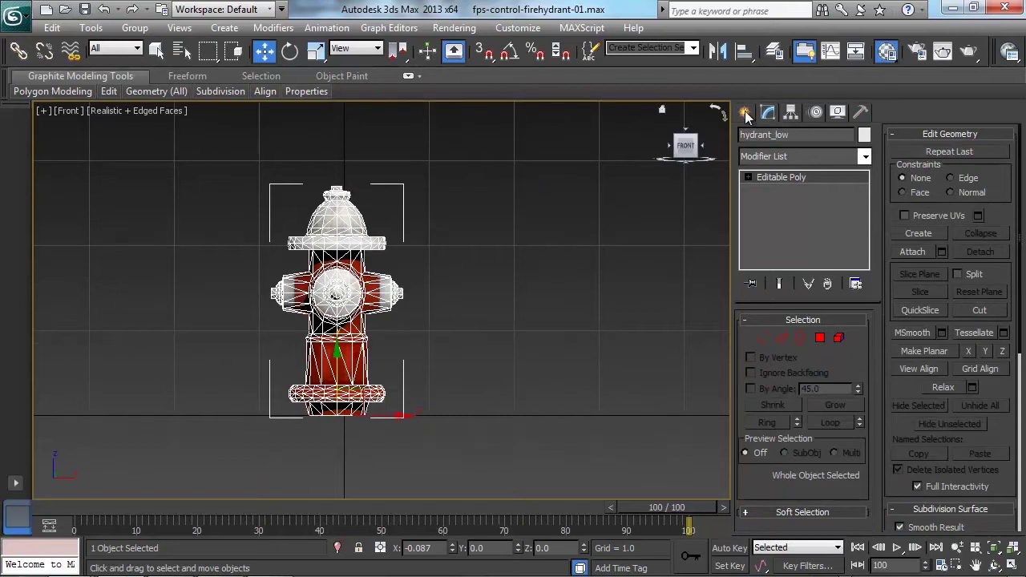
pyautogui.click(745, 113)
pyautogui.click(836, 265)
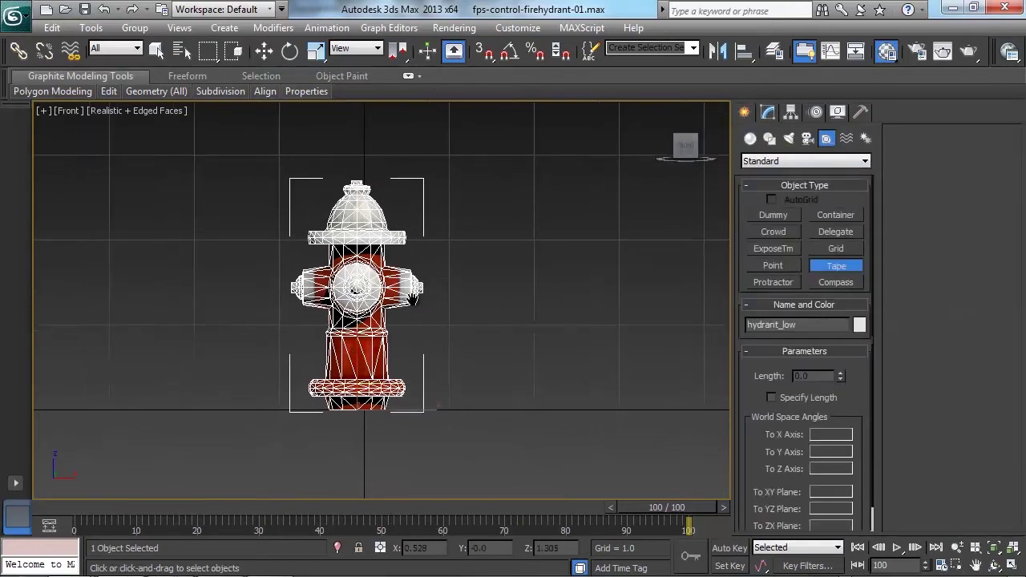
pyautogui.scroll(-3, 481, 287)
pyautogui.moveTo(431, 385); pyautogui.dragTo(430, 134)
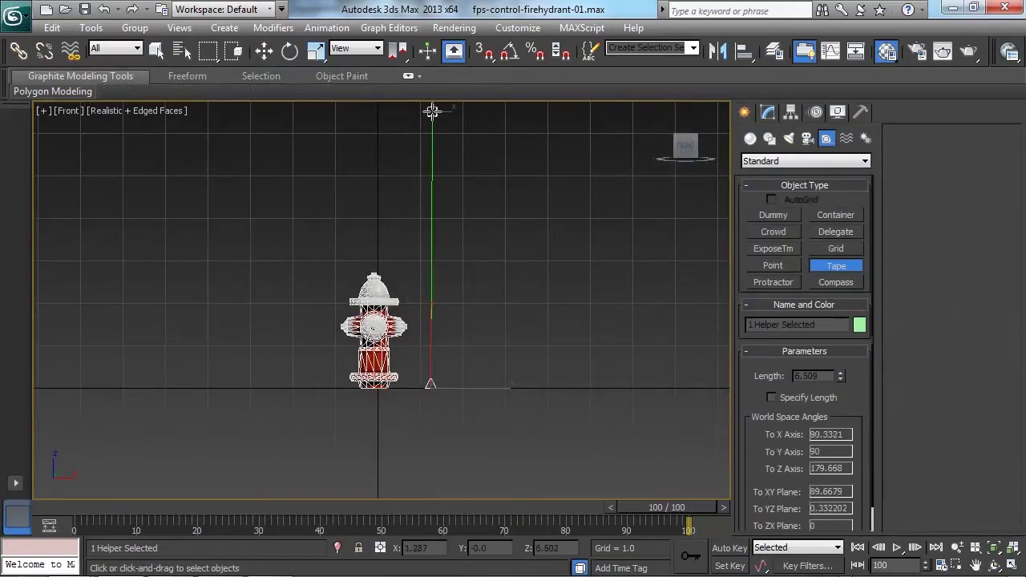
pyautogui.rightClick(430, 134)
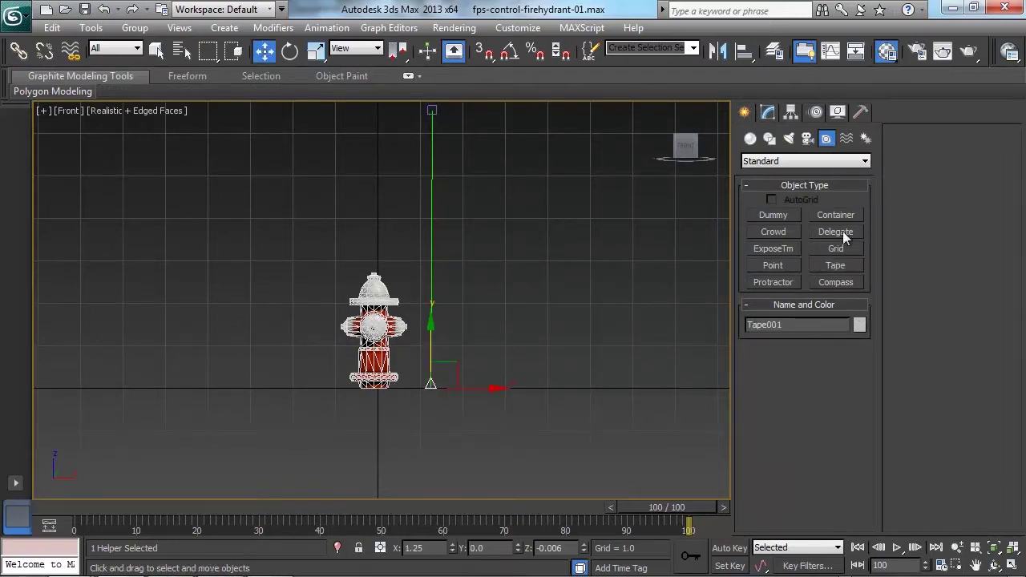
# Specify a tape length of 2.363, lower its target to a height of about 2.31, and align it vertically above the base.
pyautogui.click(765, 111)
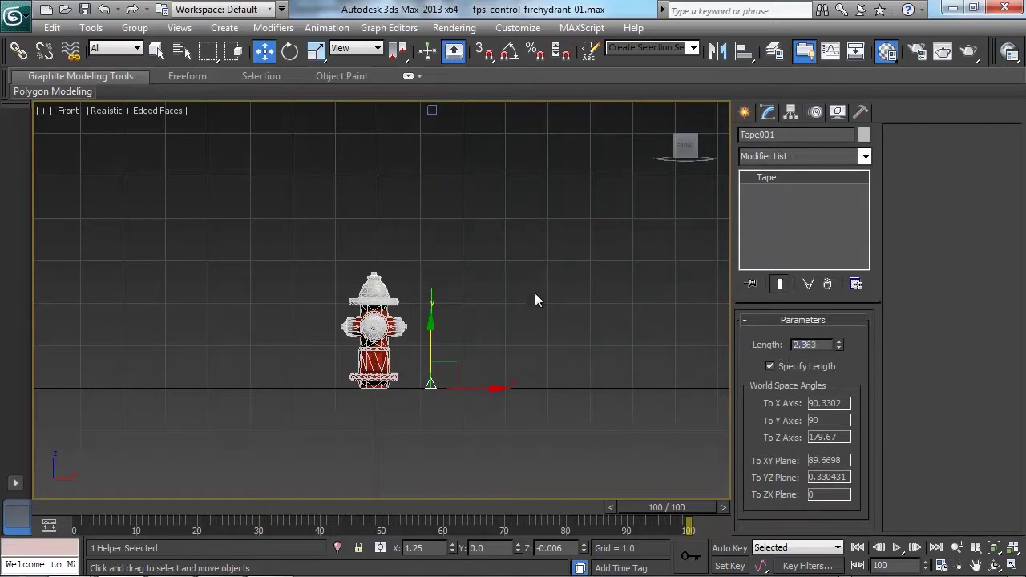
pyautogui.click(434, 109)
pyautogui.moveTo(554, 181); pyautogui.dragTo(541, 225, button='middle')
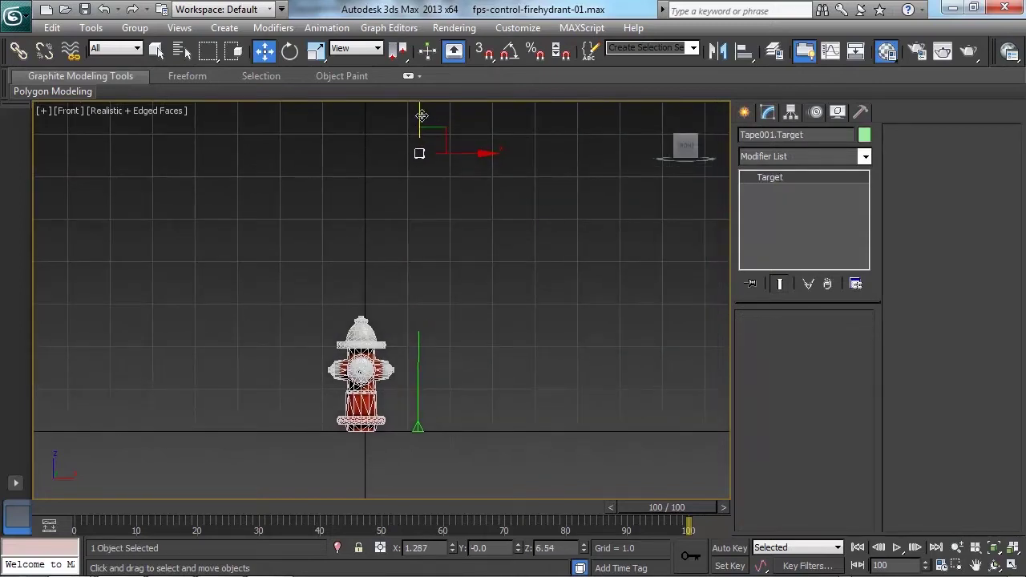
pyautogui.moveTo(421, 115); pyautogui.dragTo(418, 237)
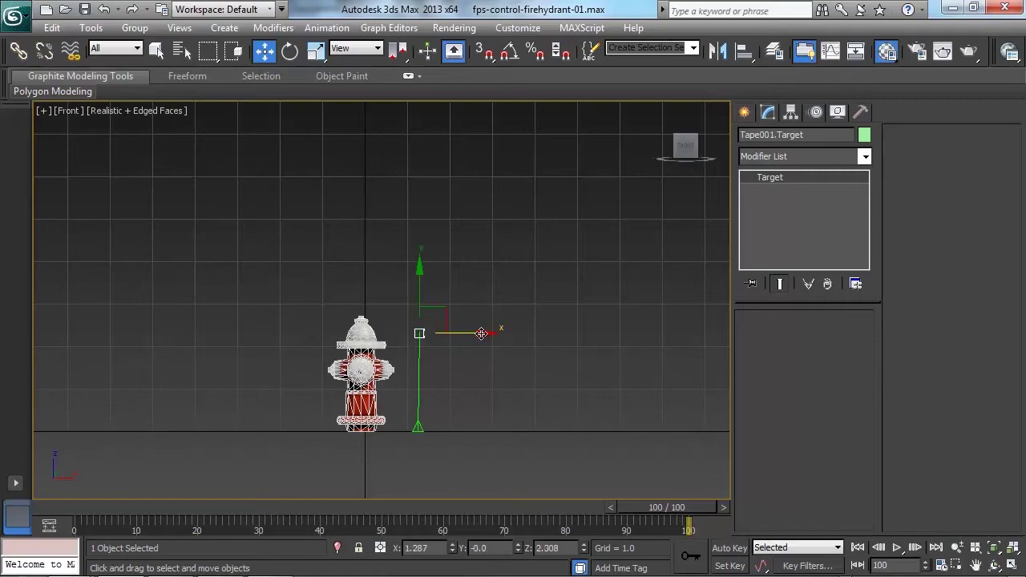
pyautogui.moveTo(481, 334); pyautogui.dragTo(478, 334)
pyautogui.moveTo(479, 334); pyautogui.dragTo(563, 237, button='middle')
pyautogui.keyDown('alt'); pyautogui.moveTo(563, 237); pyautogui.dragTo(481, 325, button='middle'); pyautogui.keyUp('alt')
pyautogui.moveTo(481, 228); pyautogui.dragTo(425, 247, button='middle')
pyautogui.scroll(4, 425, 249)
pyautogui.moveTo(486, 252); pyautogui.dragTo(434, 277, button='middle')
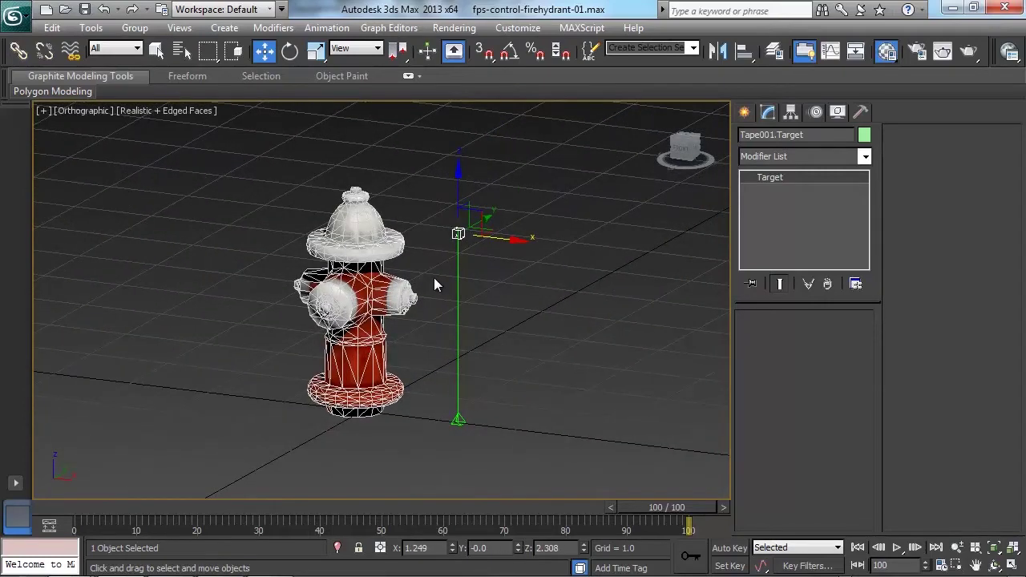
# Compare the hydrant with the tape helper, and set the tape's specified length to 2.34.
pyautogui.click(383, 192)
pyautogui.click(374, 234)
pyautogui.keyDown('alt'); pyautogui.moveTo(383, 255); pyautogui.dragTo(428, 318, button='middle'); pyautogui.keyUp('alt')
pyautogui.click(447, 208)
pyautogui.click(365, 245)
pyautogui.moveTo(366, 247)
pyautogui.keyDown('alt'); pyautogui.mouseDown(button='middle')
pyautogui.moveTo(386, 250)
pyautogui.moveTo(352, 251)
pyautogui.mouseUp(button='middle'); pyautogui.keyUp('alt')
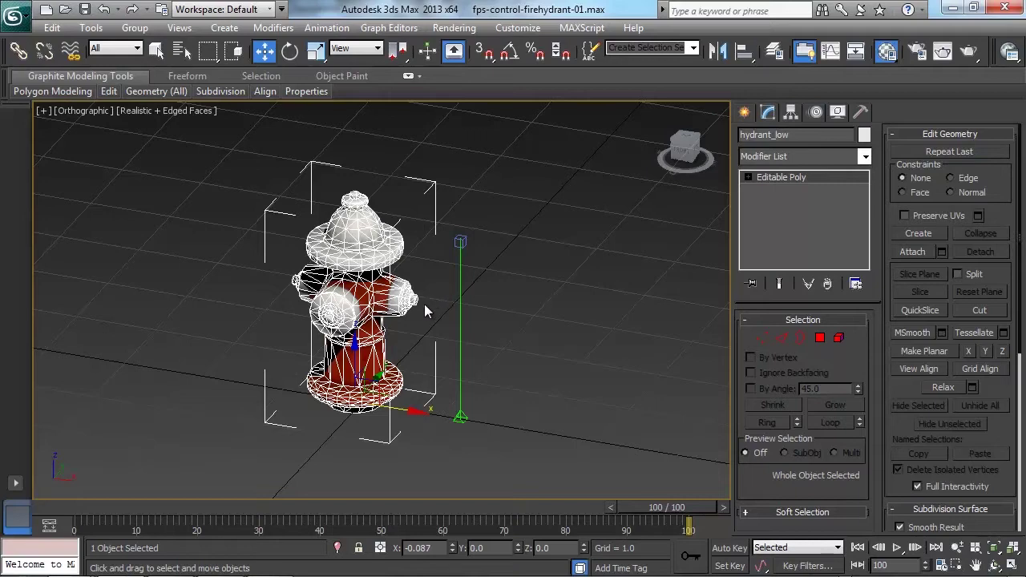
pyautogui.keyDown('alt'); pyautogui.moveTo(445, 284); pyautogui.dragTo(470, 260, button='middle'); pyautogui.keyUp('alt')
pyautogui.click(482, 241)
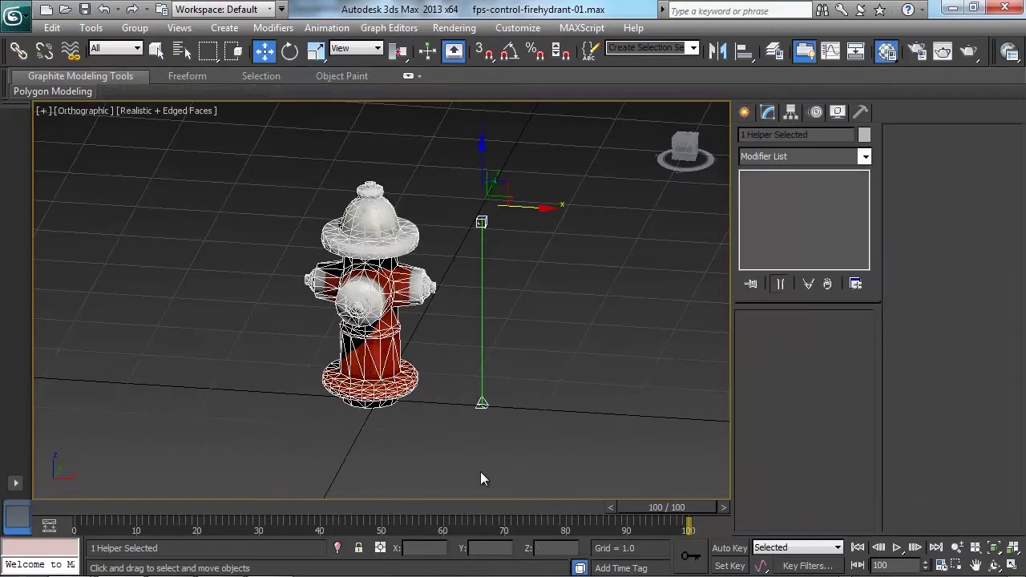
pyautogui.click(481, 403)
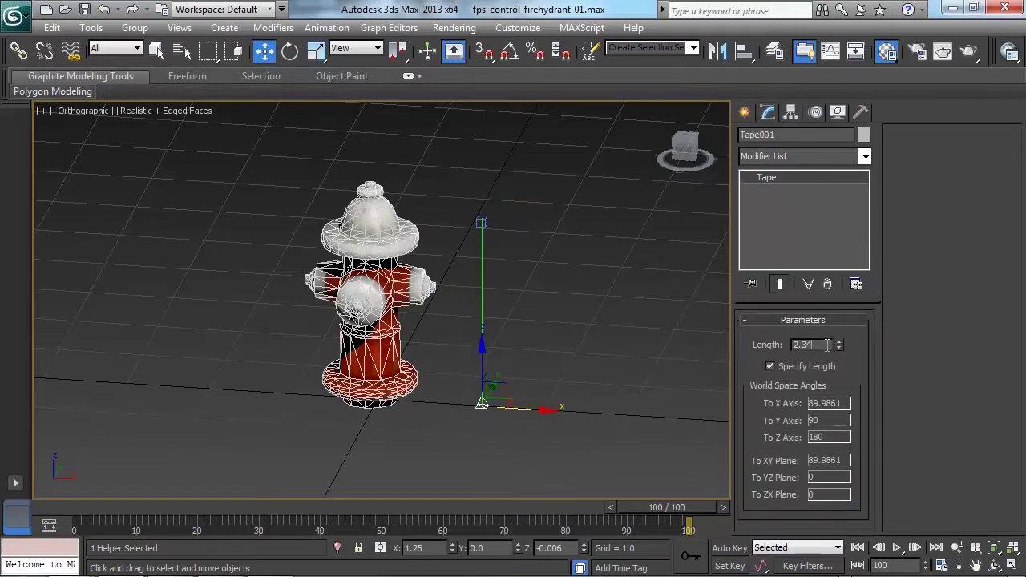
# Select the hydrant and measure its dimensions with the Measure utility, locking the measurement to the current selection.
pyautogui.keyDown('alt'); pyautogui.moveTo(641, 354); pyautogui.dragTo(408, 273, button='middle'); pyautogui.keyUp('alt')
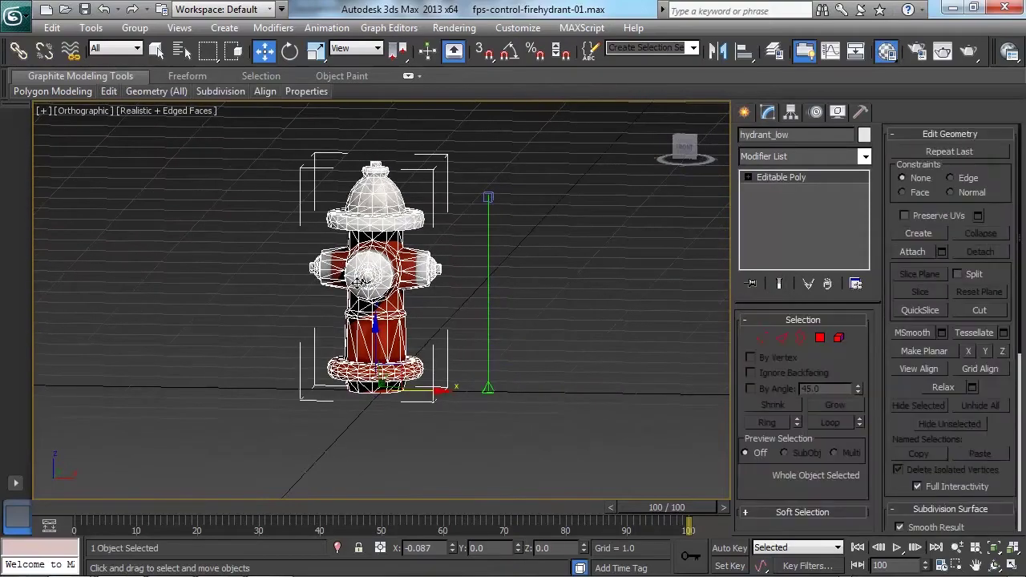
pyautogui.keyDown('alt'); pyautogui.moveTo(438, 331); pyautogui.dragTo(599, 334, button='middle'); pyautogui.keyUp('alt')
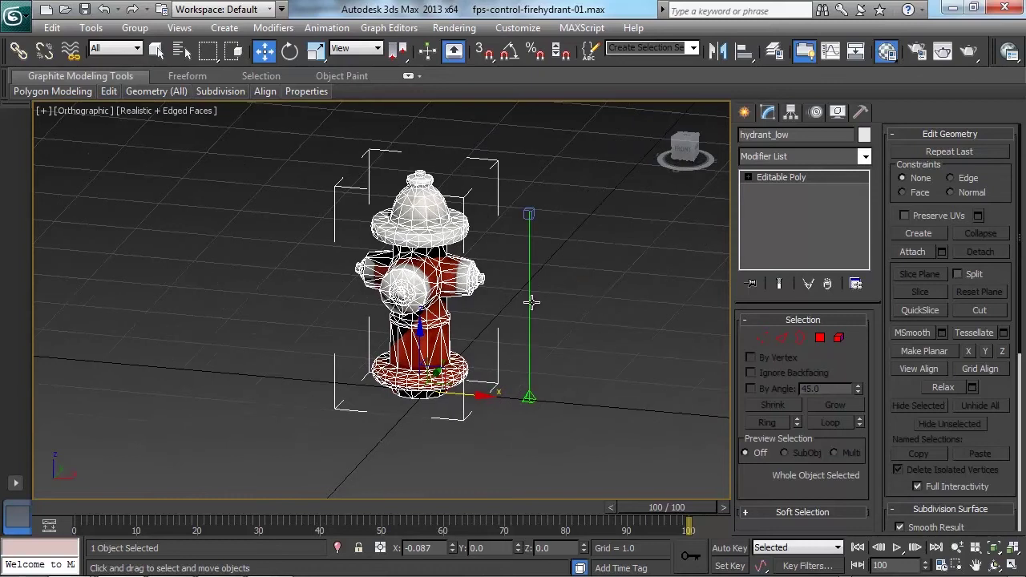
pyautogui.moveTo(462, 371); pyautogui.dragTo(432, 390, button='middle')
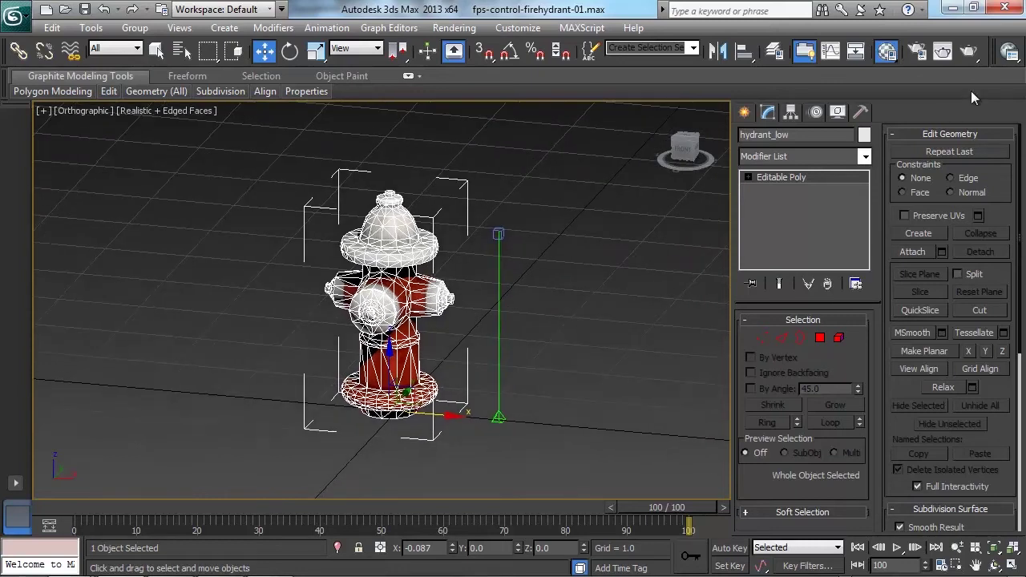
pyautogui.click(861, 113)
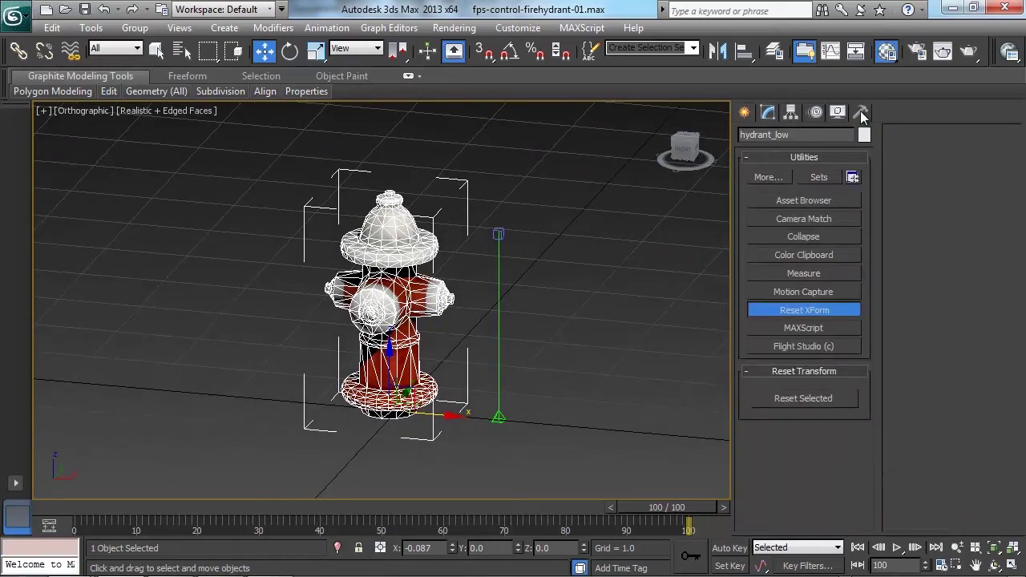
pyautogui.click(806, 274)
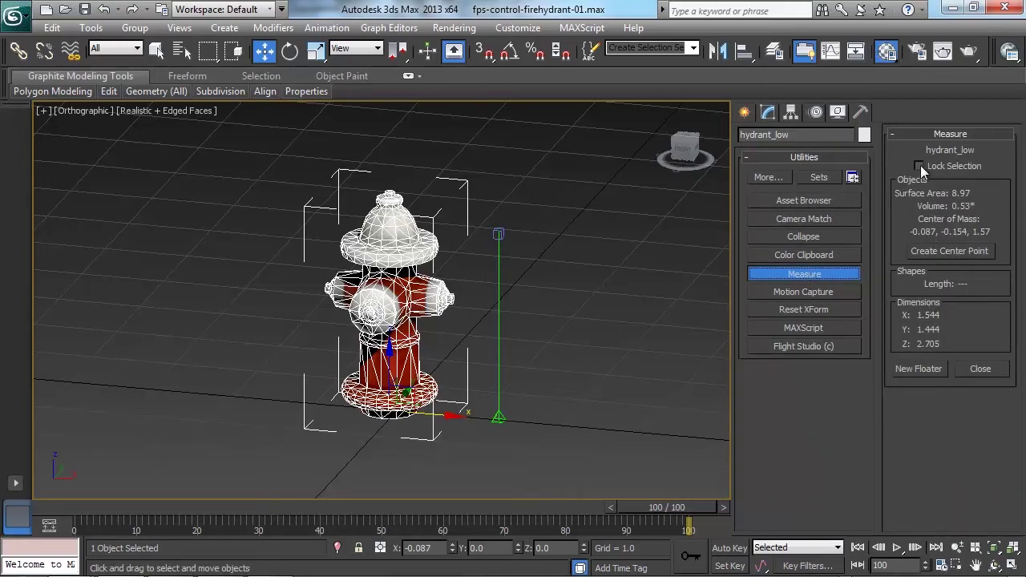
pyautogui.click(919, 167)
# Scale the hydrant down uniformly to a height of about 0.795, using the locked Z dimension as the guide.
pyautogui.press('e')
pyautogui.press('r')
pyautogui.moveTo(395, 393); pyautogui.dragTo(948, 394)
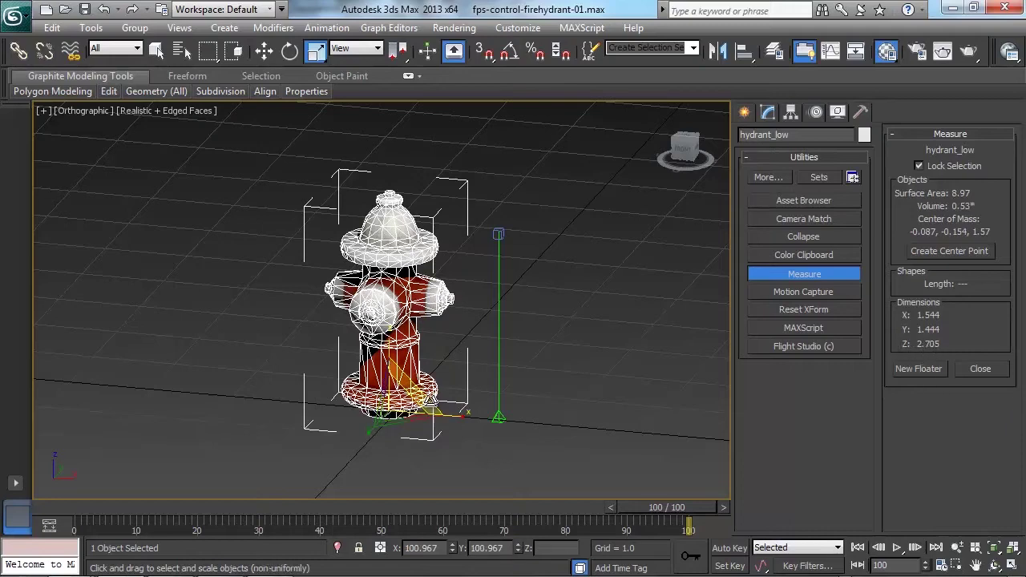
pyautogui.moveTo(399, 398); pyautogui.dragTo(94, 570)
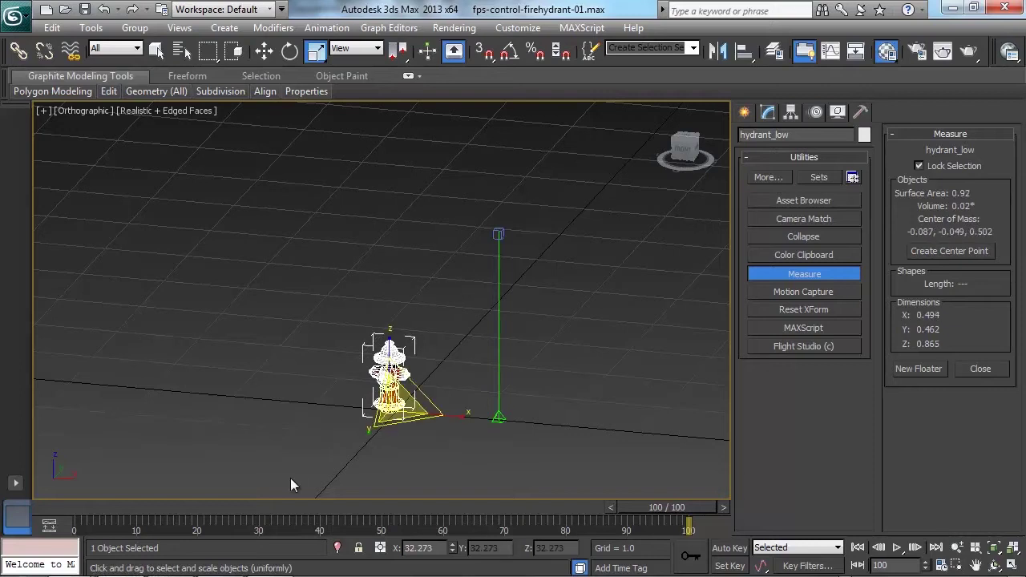
pyautogui.moveTo(390, 402); pyautogui.dragTo(391, 409)
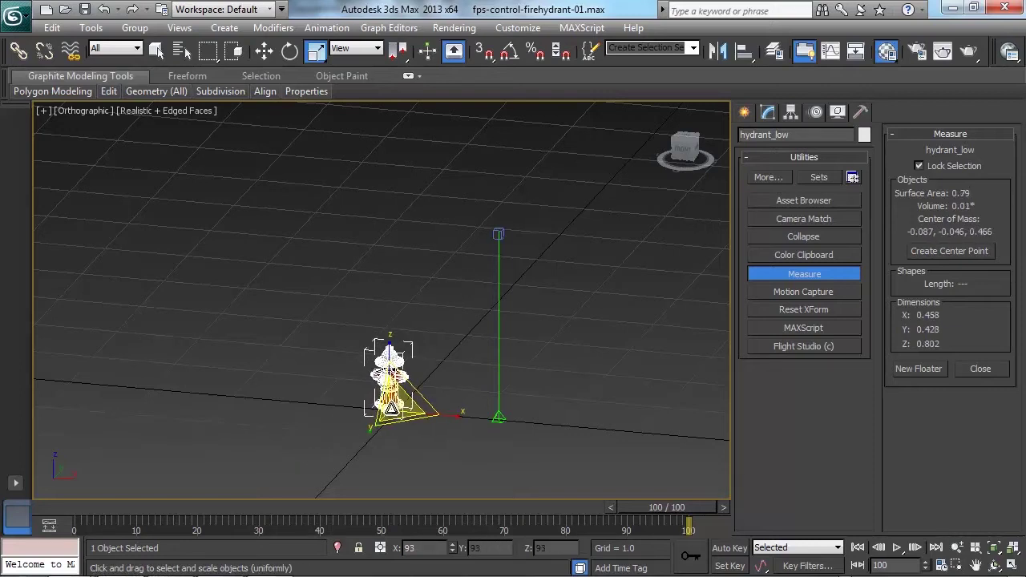
pyautogui.moveTo(391, 369); pyautogui.dragTo(391, 368)
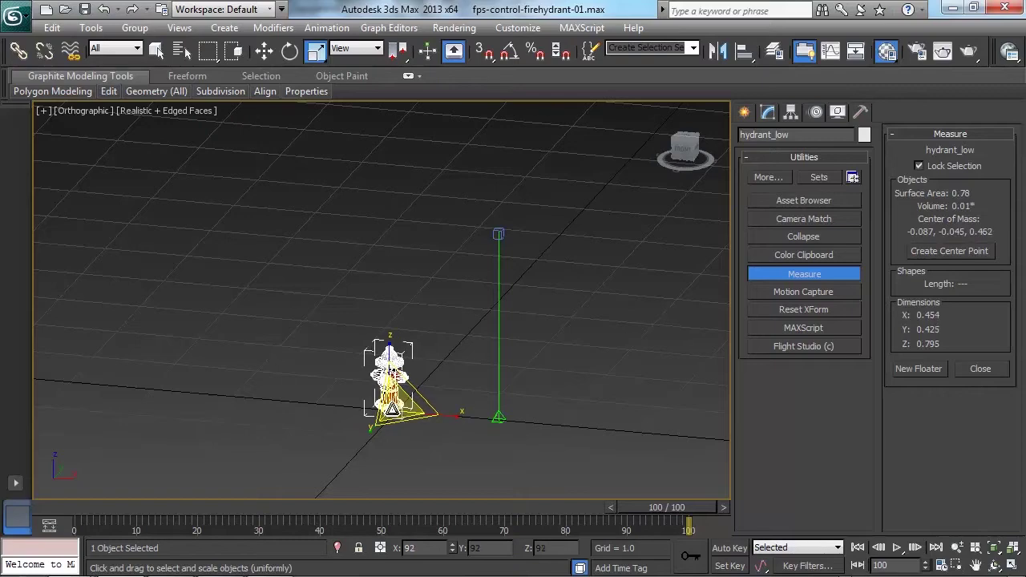
pyautogui.moveTo(392, 410); pyautogui.dragTo(392, 409)
# Reset the scaled hydrant's transform with Reset XForm and convert it back to an Editable Poly.
pyautogui.moveTo(450, 375); pyautogui.dragTo(394, 320, button='middle')
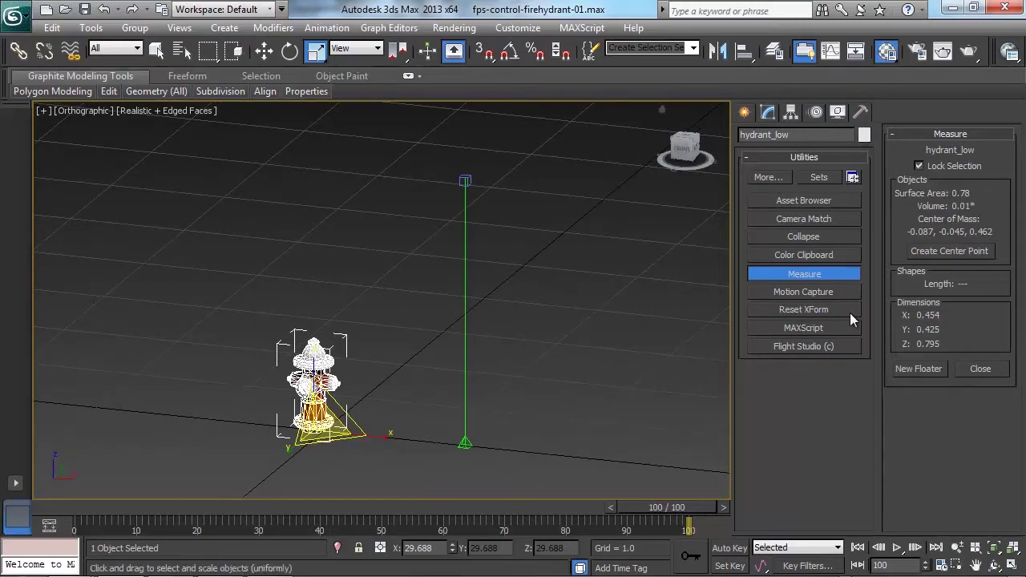
pyautogui.click(811, 310)
pyautogui.click(803, 398)
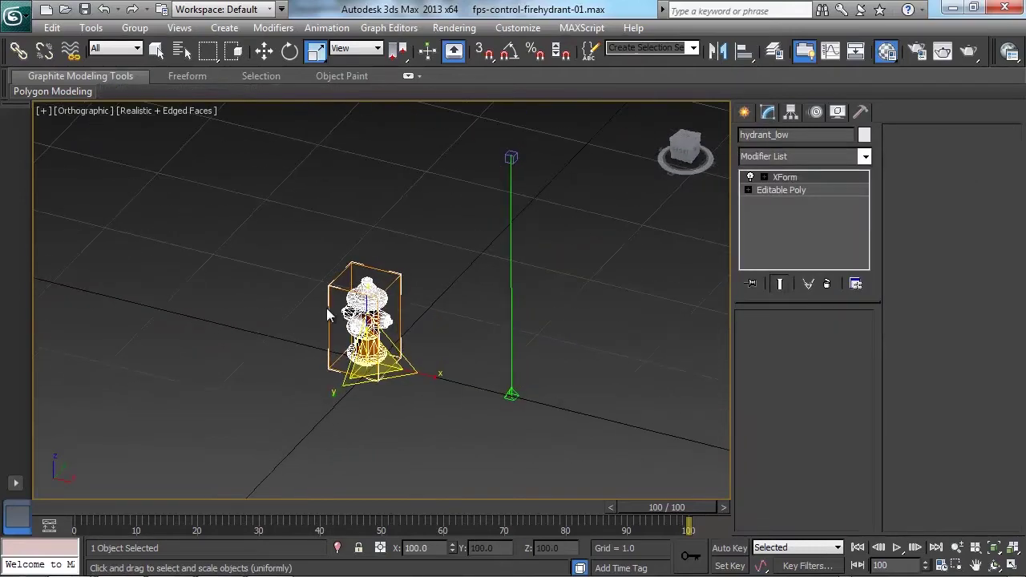
pyautogui.rightClick(363, 292)
pyautogui.moveTo(442, 443)
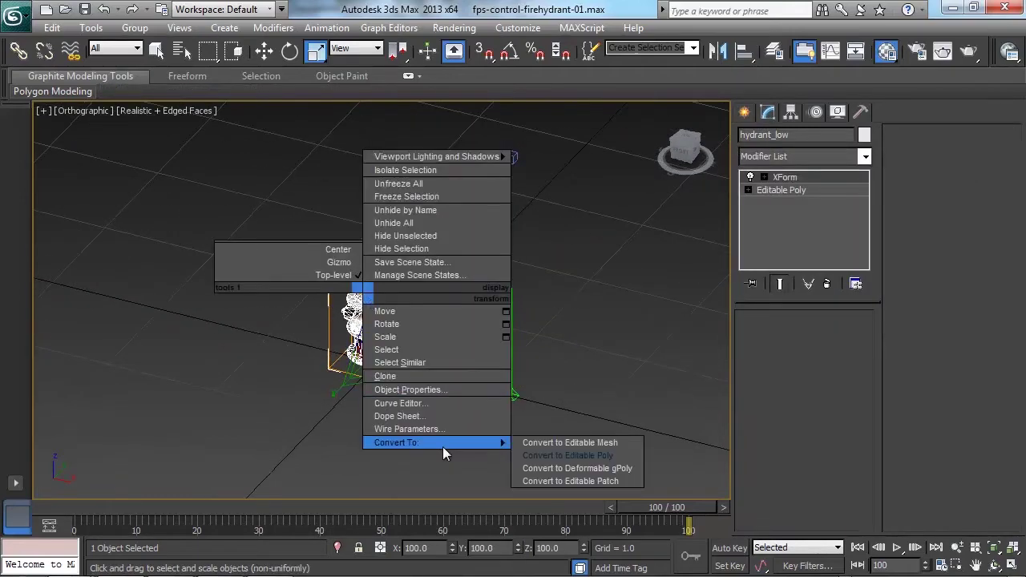
pyautogui.click(556, 456)
pyautogui.click(572, 237)
# Reselect the hydrant and set its X position to 0.0 so it sits at the world origin.
pyautogui.click(373, 303)
pyautogui.keyDown('alt'); pyautogui.moveTo(380, 312); pyautogui.dragTo(454, 373, button='middle'); pyautogui.keyUp('alt')
pyautogui.scroll(4, 417, 336)
pyautogui.press('w')
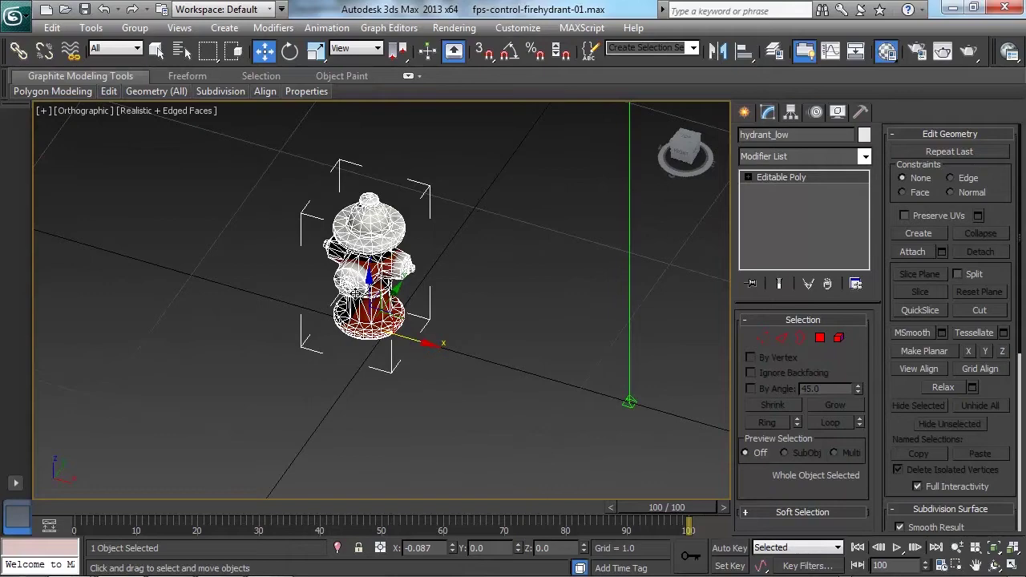
pyautogui.keyDown('alt'); pyautogui.moveTo(429, 336); pyautogui.dragTo(409, 349, button='middle'); pyautogui.keyUp('alt')
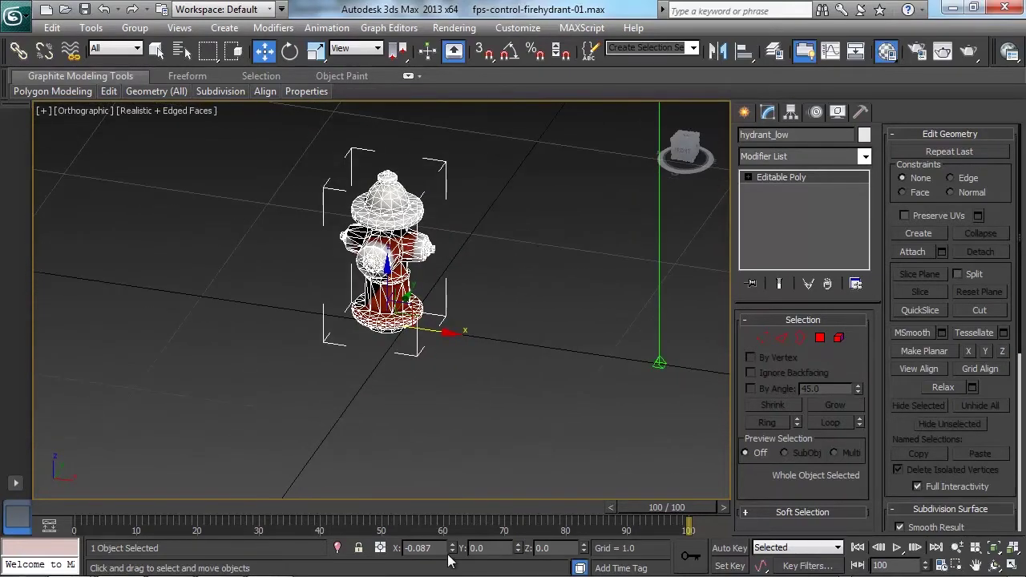
pyautogui.rightClick(451, 551)
pyautogui.keyDown('alt'); pyautogui.moveTo(506, 337); pyautogui.dragTo(470, 355, button='middle'); pyautogui.keyUp('alt')
pyautogui.press('r')
pyautogui.moveTo(392, 403); pyautogui.dragTo(418, 375)
pyautogui.rightClick(418, 375)
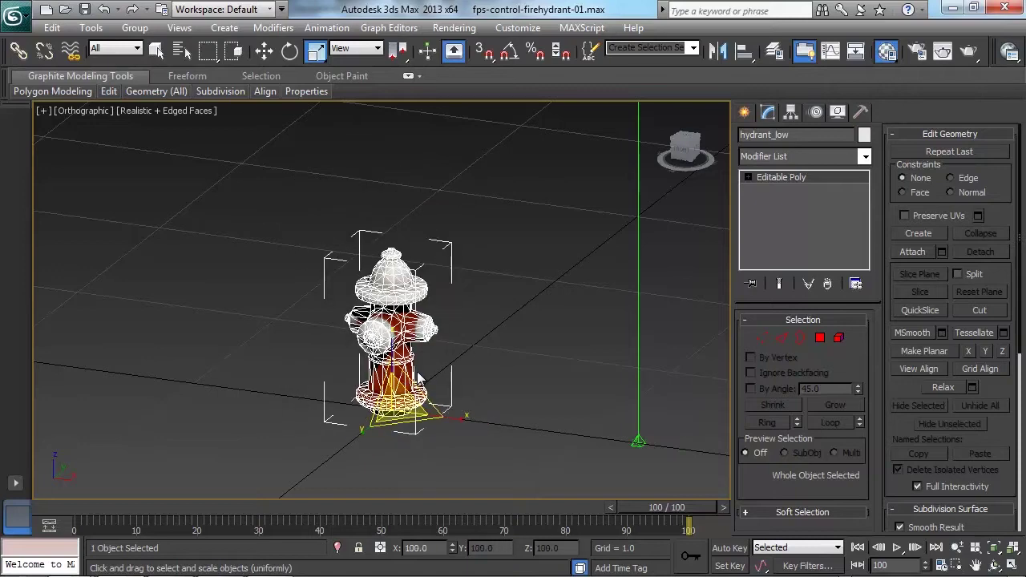
pyautogui.keyDown('alt'); pyautogui.moveTo(552, 338); pyautogui.dragTo(483, 386, button='middle'); pyautogui.keyUp('alt')
pyautogui.press('w')
pyautogui.press('w')
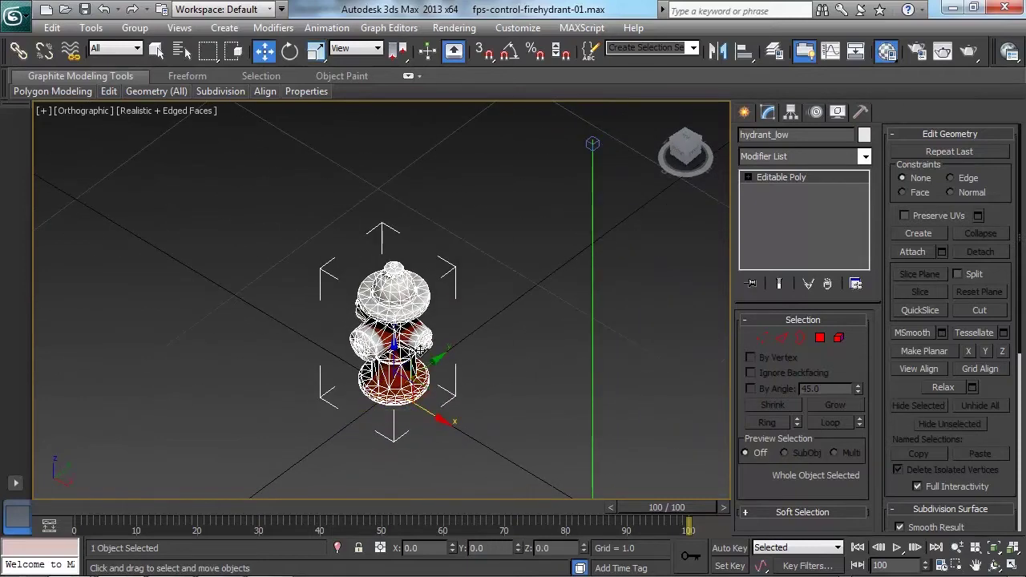
# Try moving the hydrant with 3D grid snapping around the origin, and turn snapping off again.
pyautogui.scroll(-3, 420, 350)
pyautogui.moveTo(420, 350); pyautogui.dragTo(391, 353, button='middle')
pyautogui.scroll(-1, 391, 353)
pyautogui.scroll(1, 391, 353)
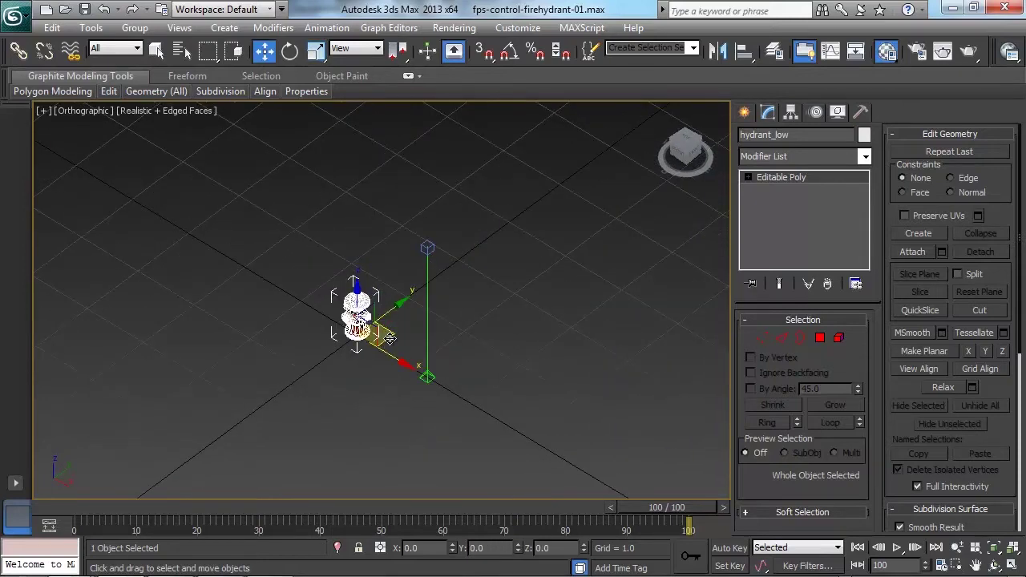
pyautogui.press('x')
pyautogui.press('s')
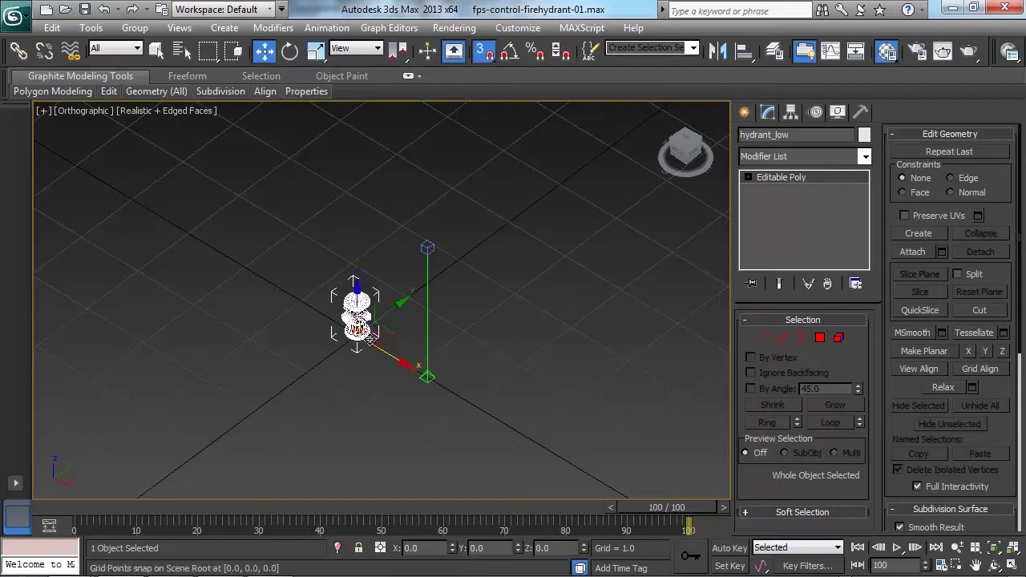
pyautogui.press('x')
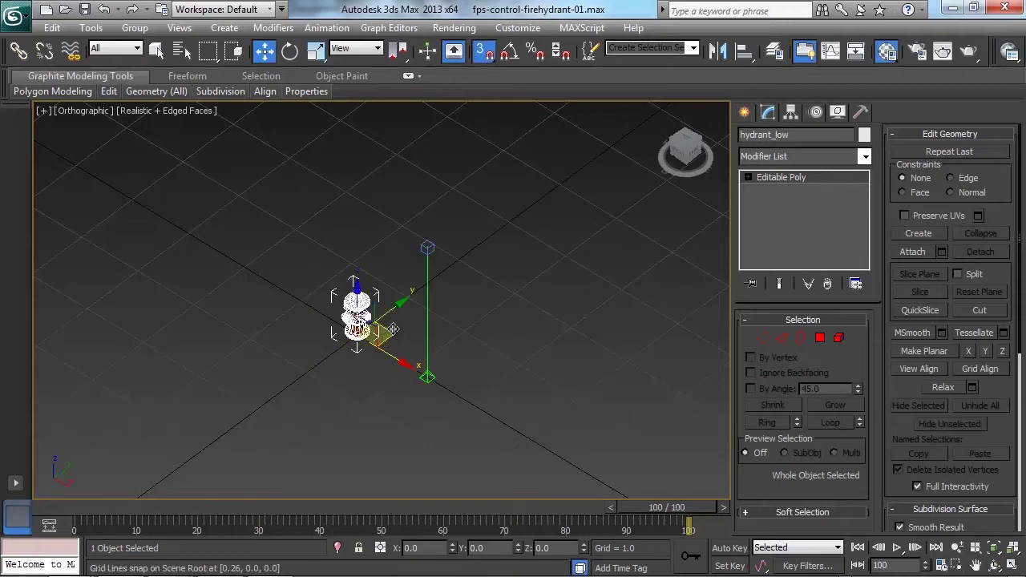
pyautogui.moveTo(393, 329); pyautogui.dragTo(375, 282)
pyautogui.keyDown('alt'); pyautogui.moveTo(389, 300); pyautogui.dragTo(422, 279, button='middle'); pyautogui.keyUp('alt')
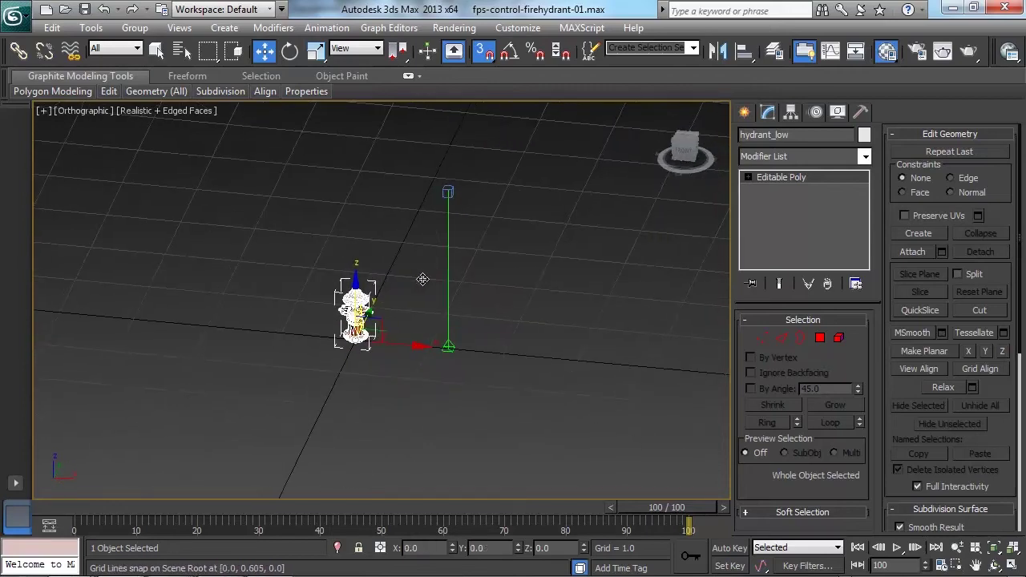
pyautogui.scroll(3, 404, 288)
pyautogui.click(372, 304)
pyautogui.press('s')
pyautogui.click(340, 301)
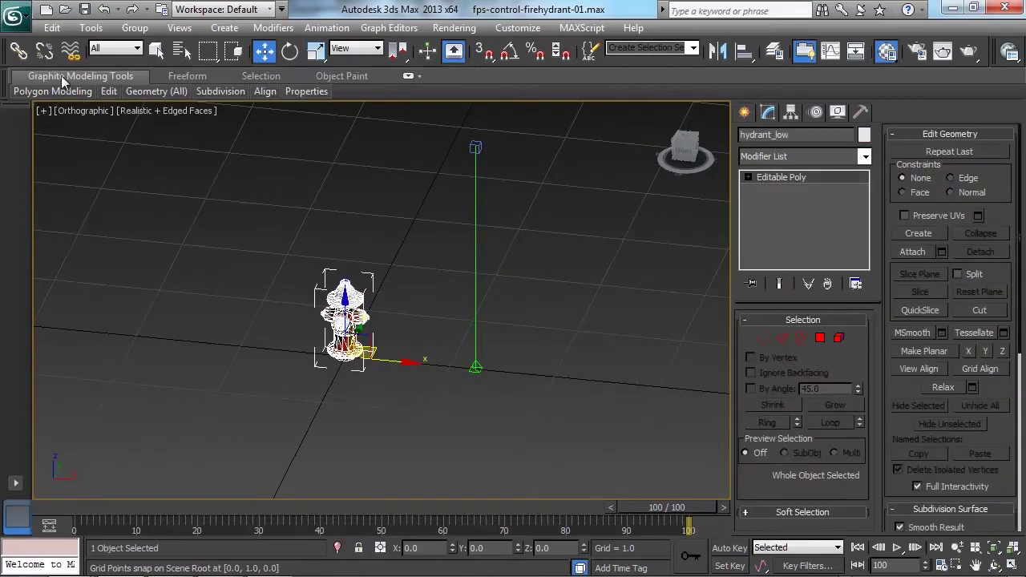
# Export the hydrant as FBX over fire-hydrant-max.FBX in the Unity project's hydrant folder, keeping automatic units and the FBX 2013 version.
pyautogui.click(29, 21)
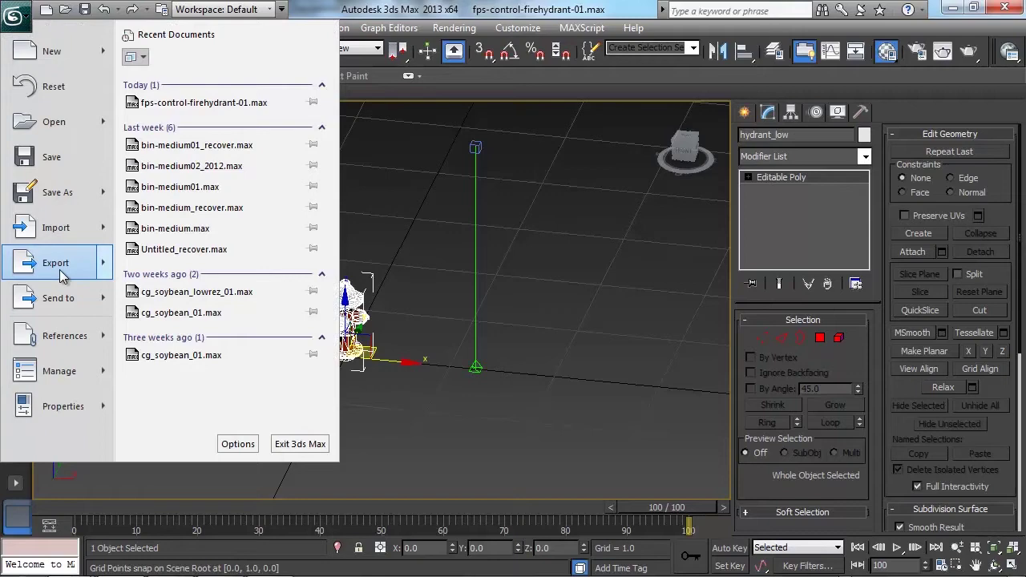
pyautogui.moveTo(63, 276)
pyautogui.click(198, 151)
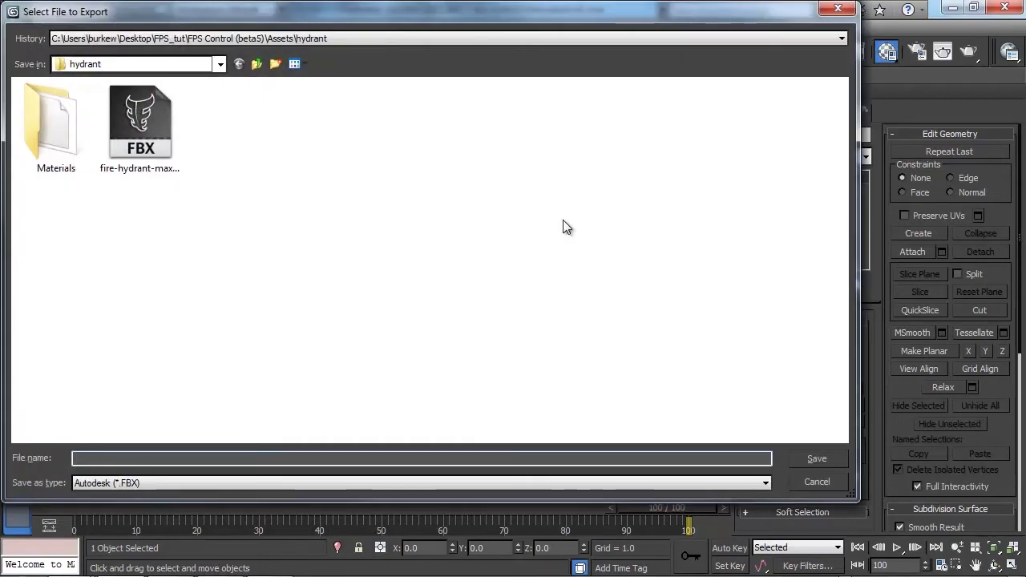
pyautogui.click(156, 164)
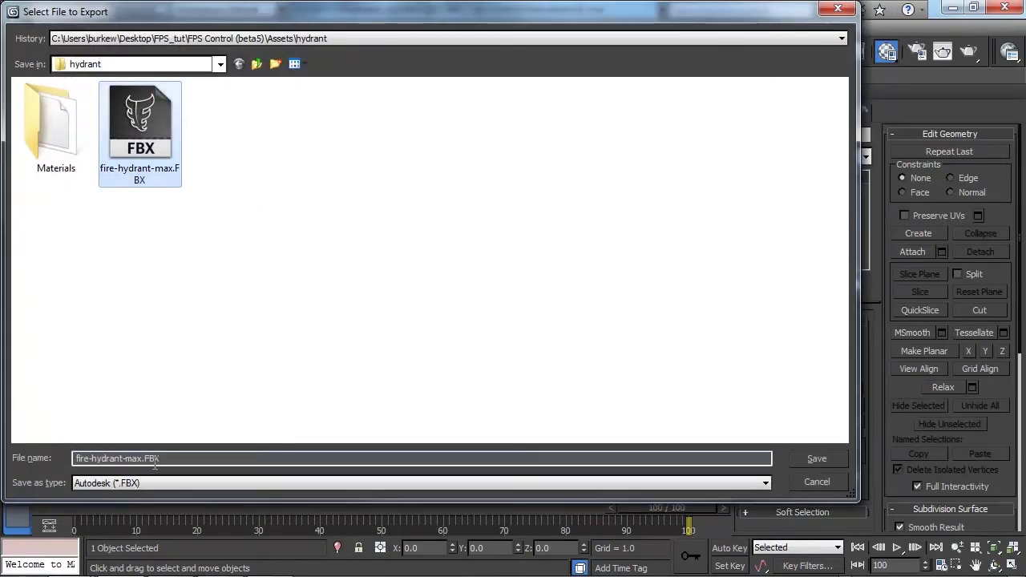
pyautogui.click(825, 463)
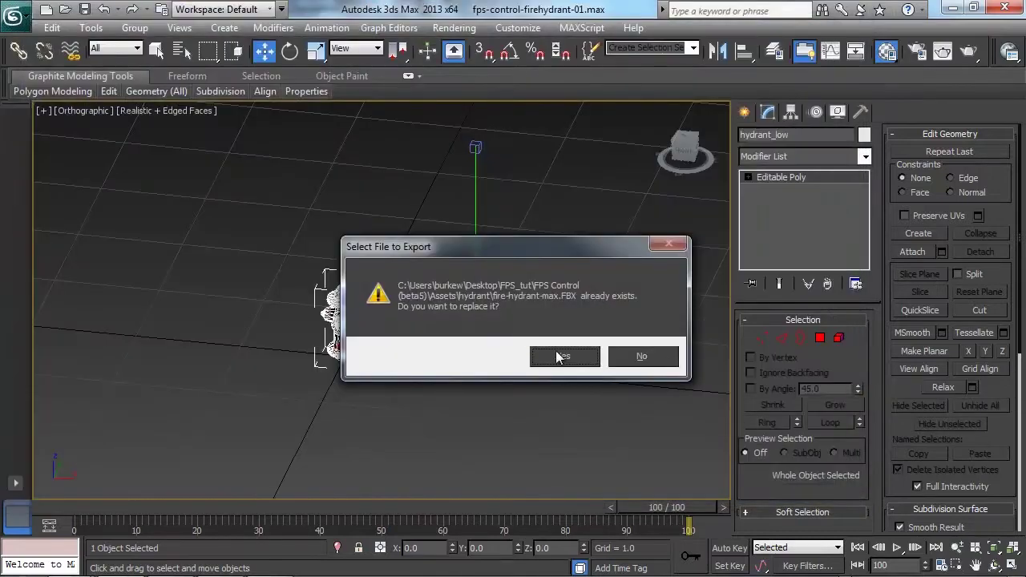
pyautogui.click(561, 356)
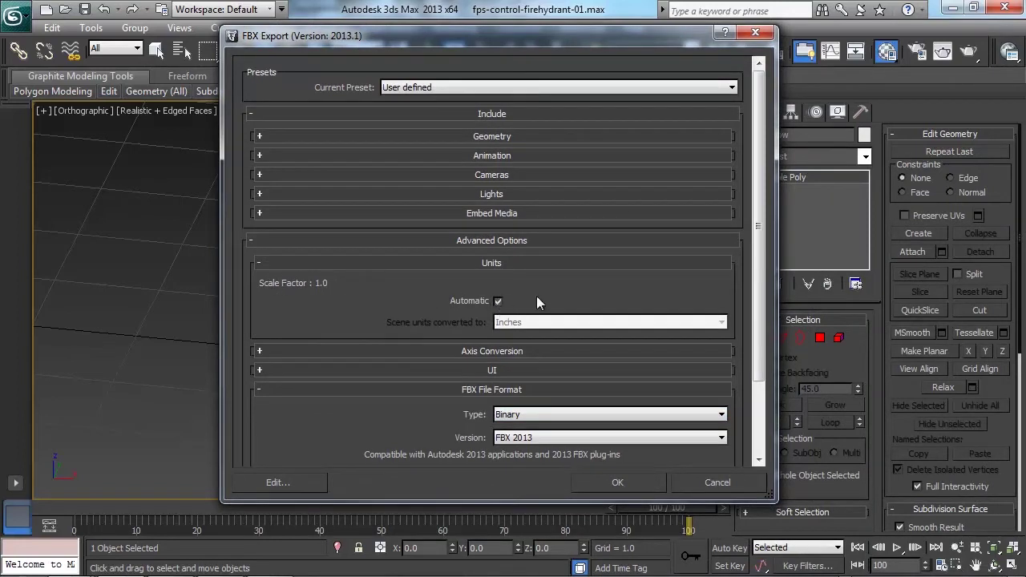
pyautogui.click(617, 482)
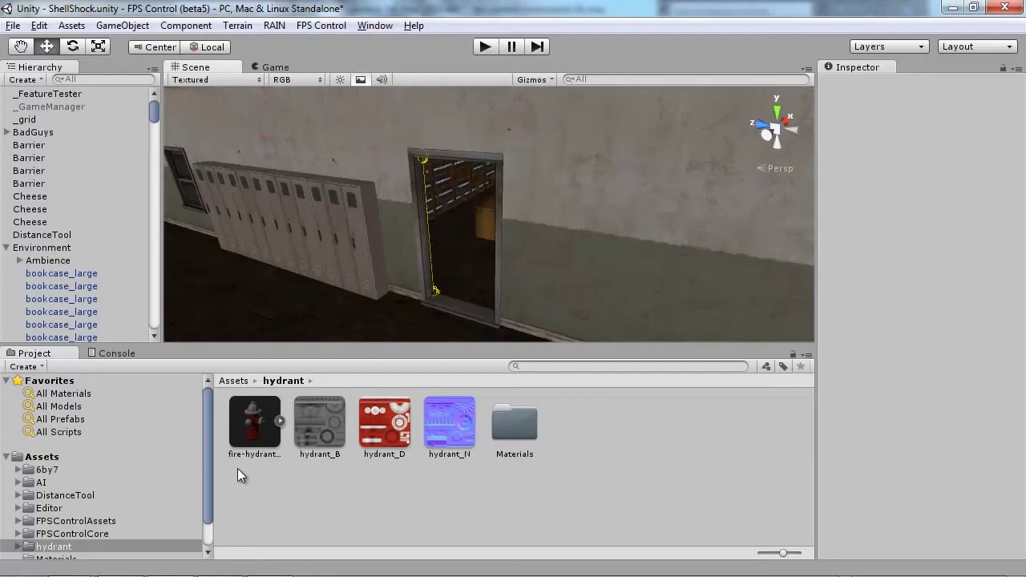
# Switch to Unity, select the fire-hydrant-max model in the hydrant folder, and check its import Scale Factor.
pyautogui.moveTo(208, 433); pyautogui.dragTo(207, 453)
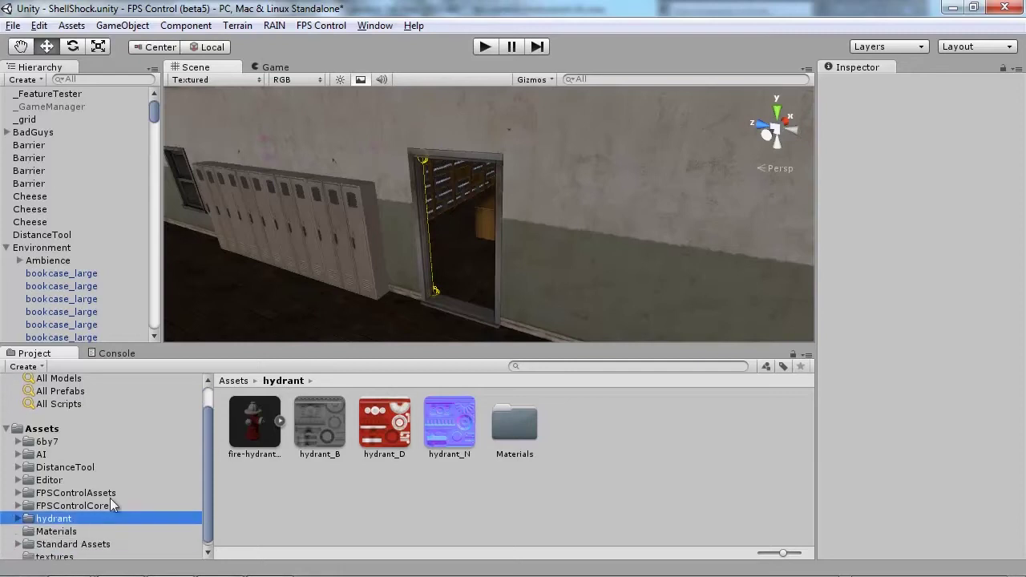
pyautogui.click(256, 425)
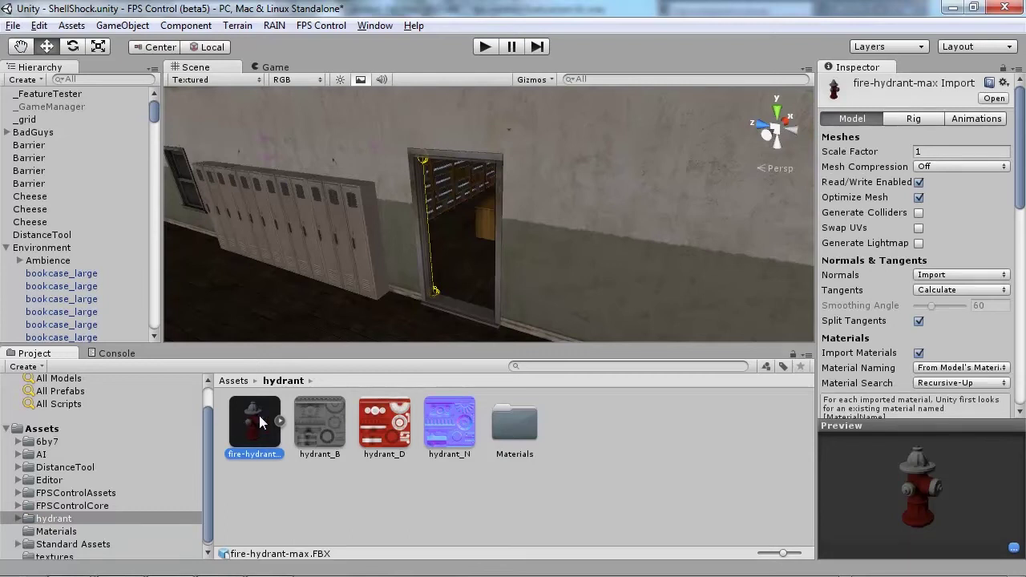
pyautogui.click(931, 152)
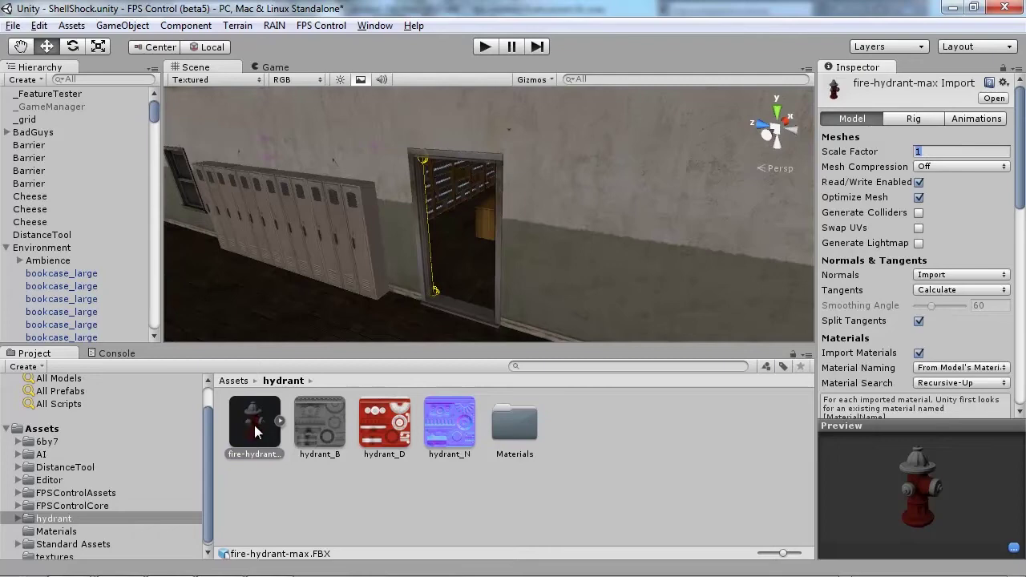
# Place the fire-hydrant-max model on the floor at the doorway, and examine its size and Transform scale.
pyautogui.moveTo(254, 424); pyautogui.dragTo(394, 320)
pyautogui.moveTo(462, 300); pyautogui.dragTo(460, 306)
pyautogui.press('f')
pyautogui.moveTo(504, 173); pyautogui.dragTo(583, 258, button='middle')
pyautogui.scroll(6, 501, 245)
pyautogui.keyDown('alt'); pyautogui.moveTo(582, 258); pyautogui.dragTo(442, 307); pyautogui.keyUp('alt')
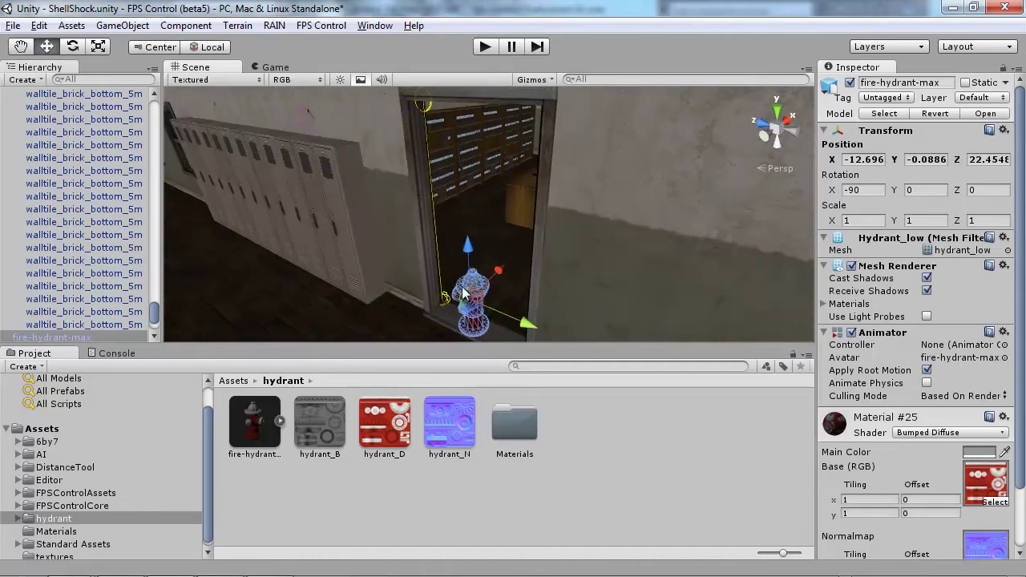
pyautogui.keyDown('alt'); pyautogui.moveTo(452, 193); pyautogui.dragTo(527, 265); pyautogui.keyUp('alt')
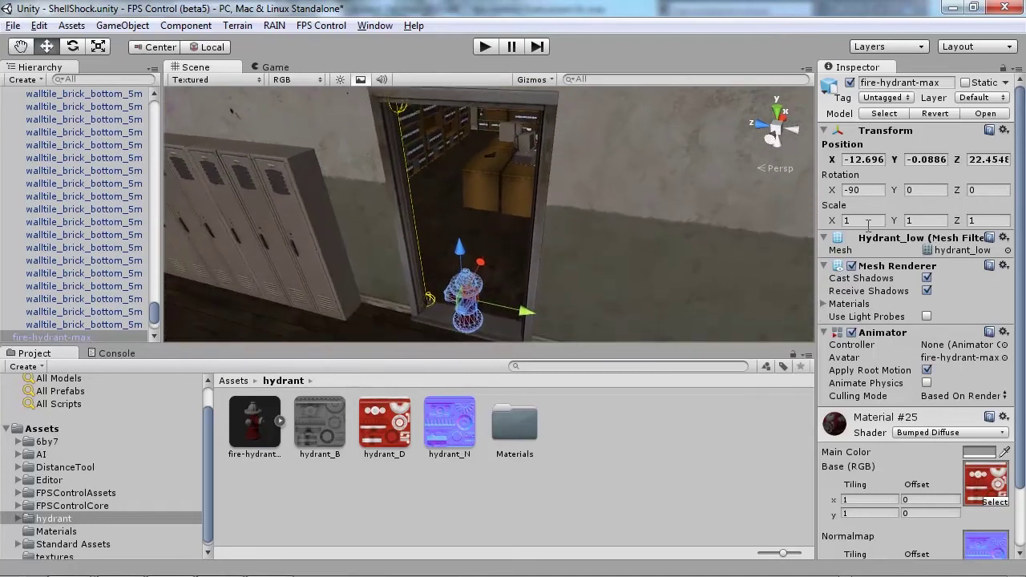
pyautogui.click(864, 220)
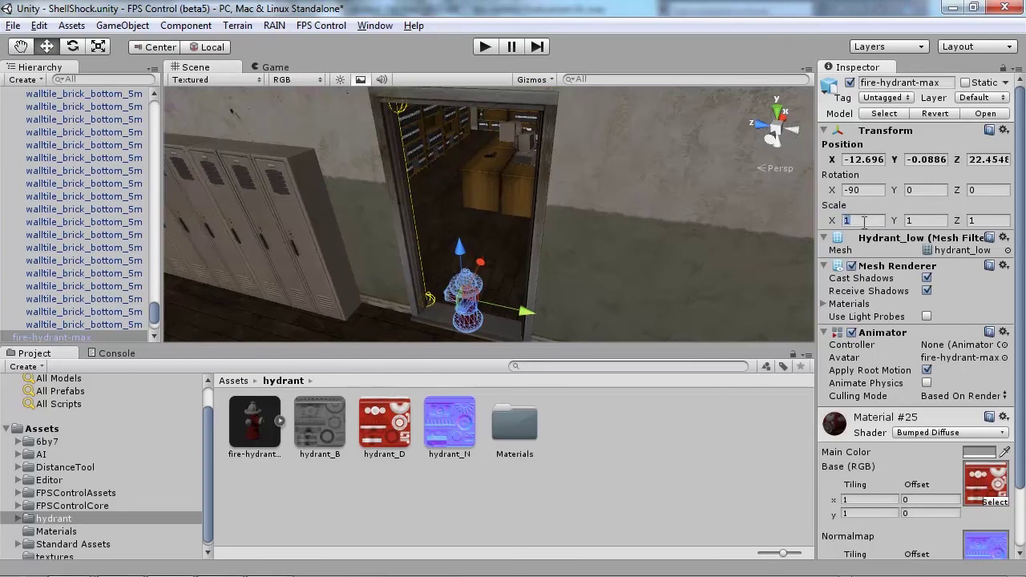